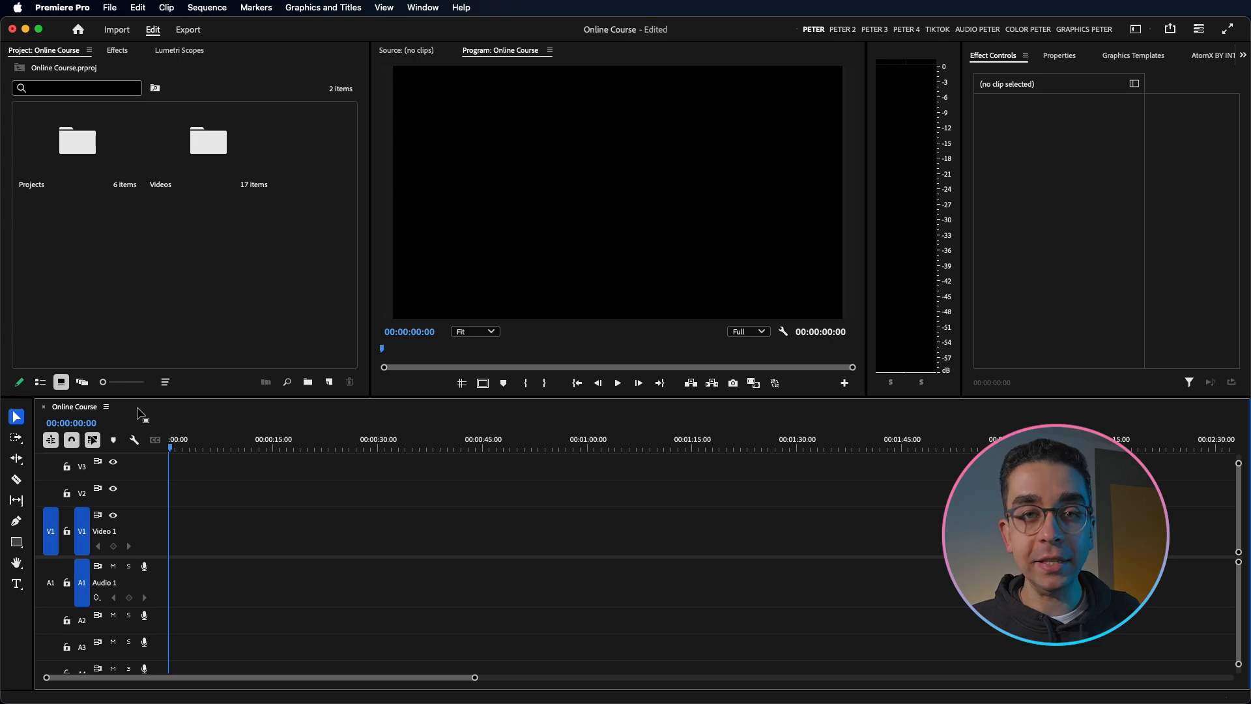
Step: Place the the-girl-is-going-and-listening-to-music clip from the Videos bin at the start of track V1
click(185, 443)
key(Home)
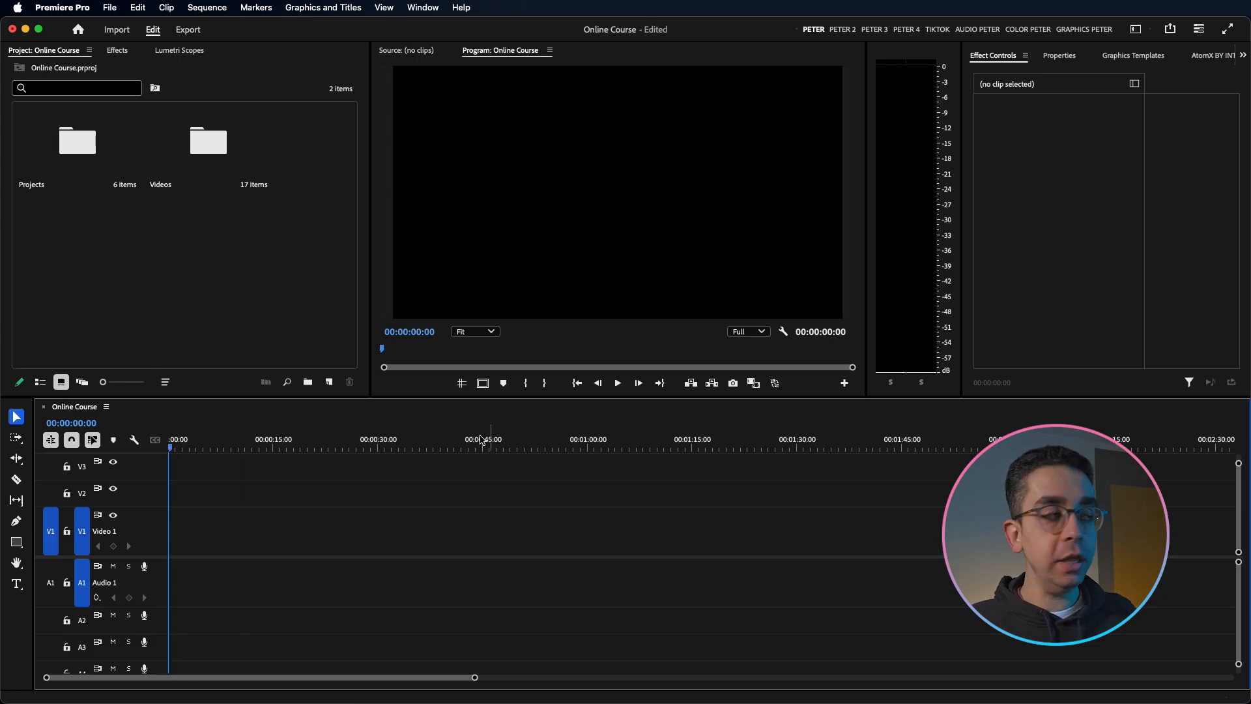
double_click(189, 146)
click(182, 227)
drag(182, 227, 192, 531)
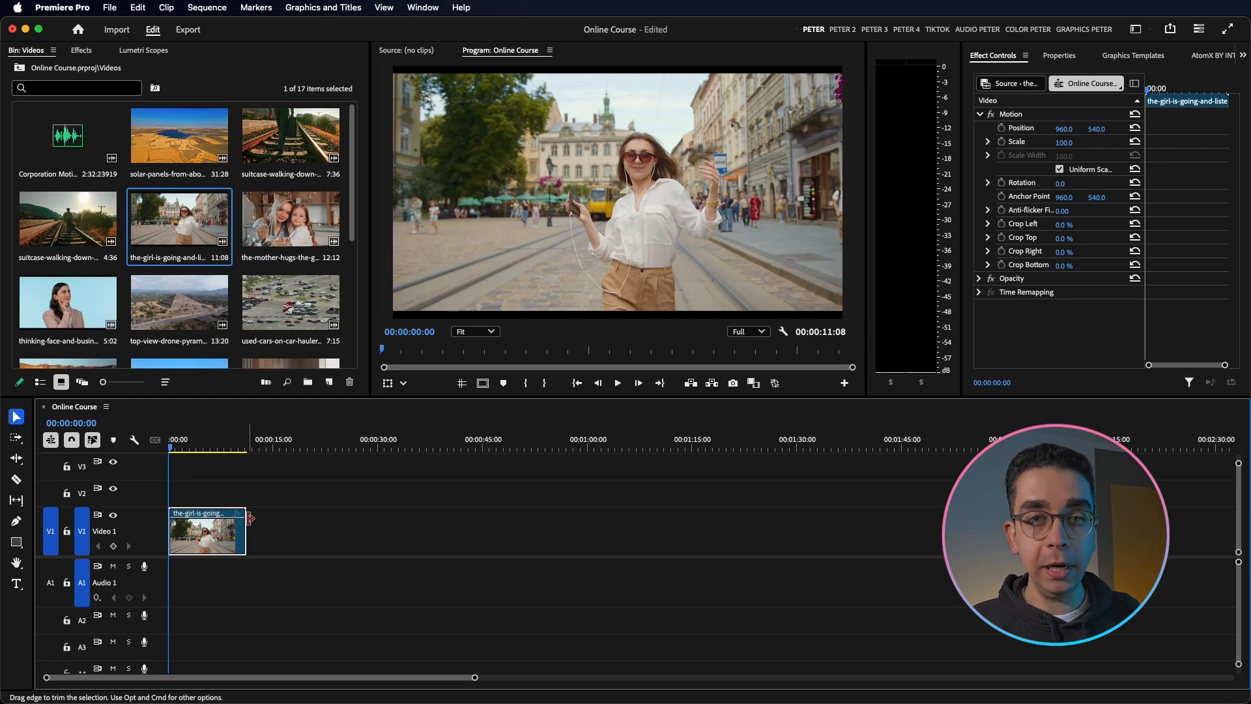
Step: Search FXSeeker for "color" and apply the Lumetri Color effect to the timeline clip
click(83, 51)
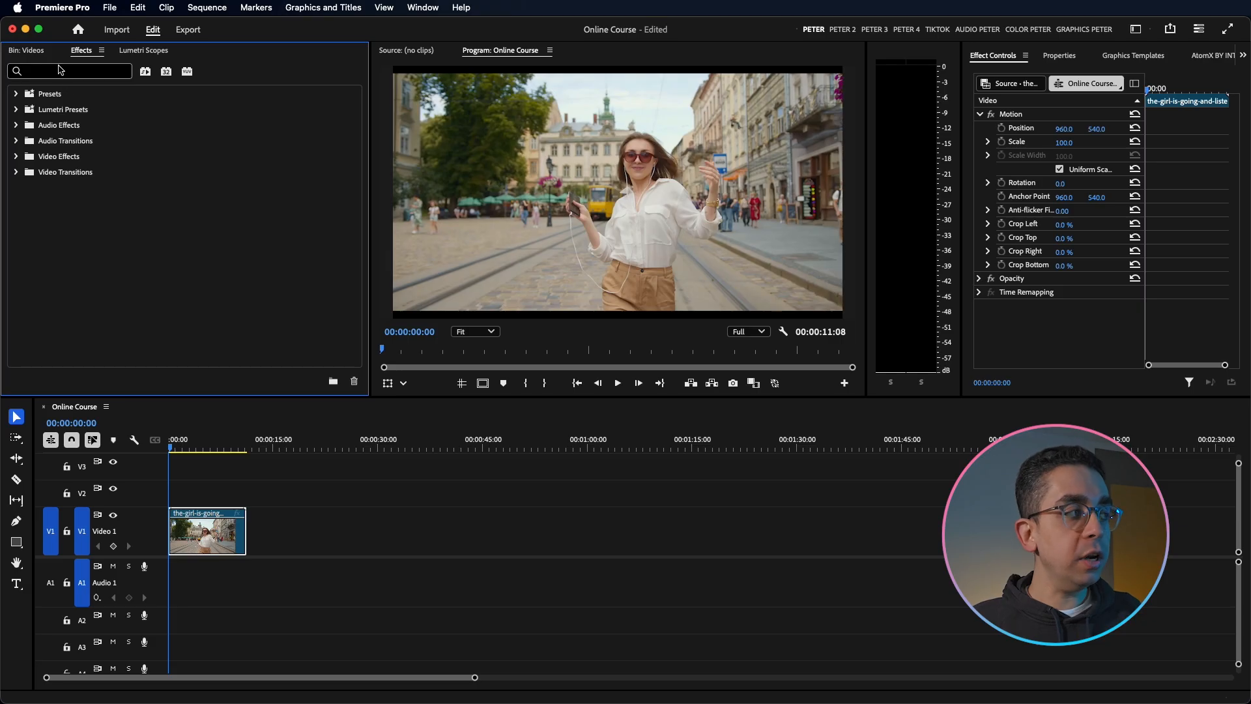
click(59, 71)
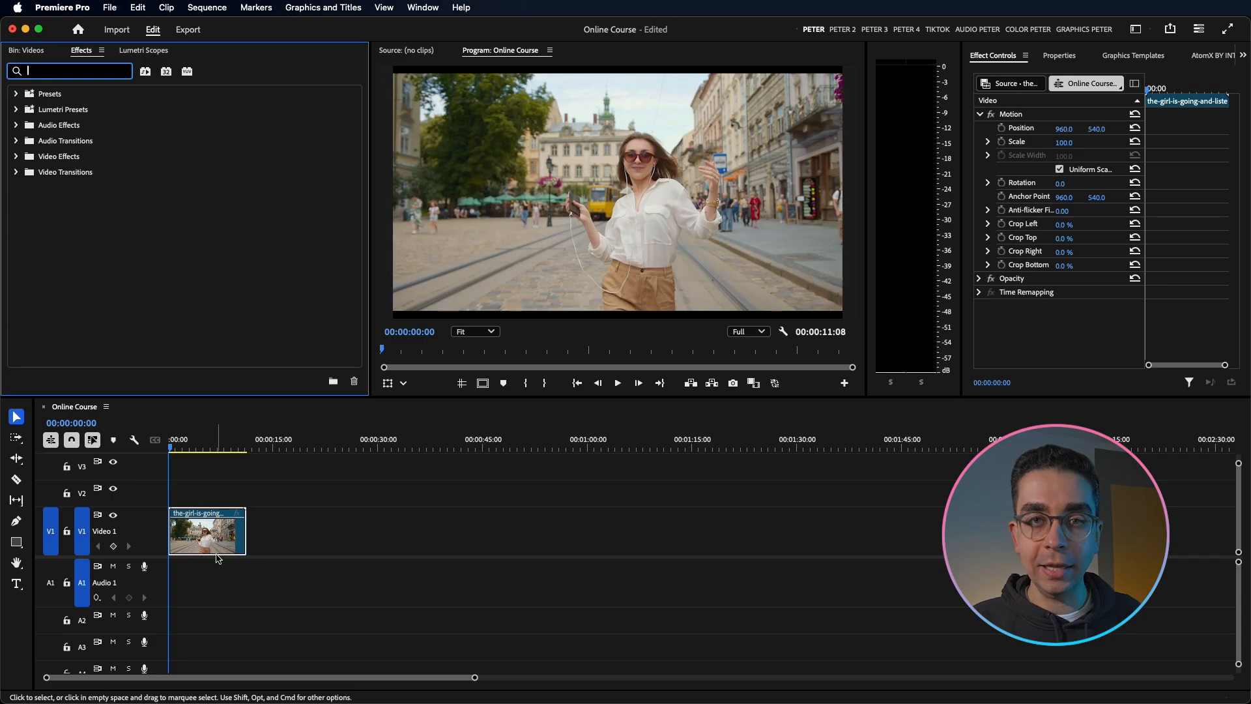
click(214, 533)
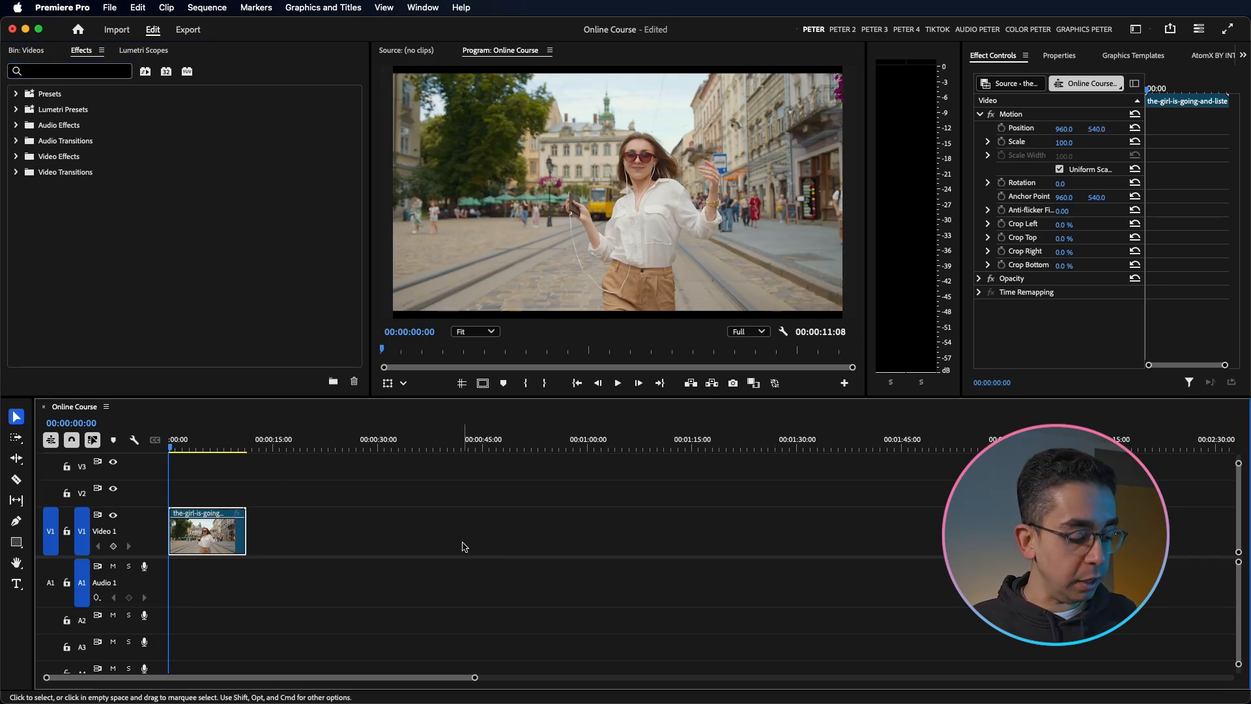
key(shift+space)
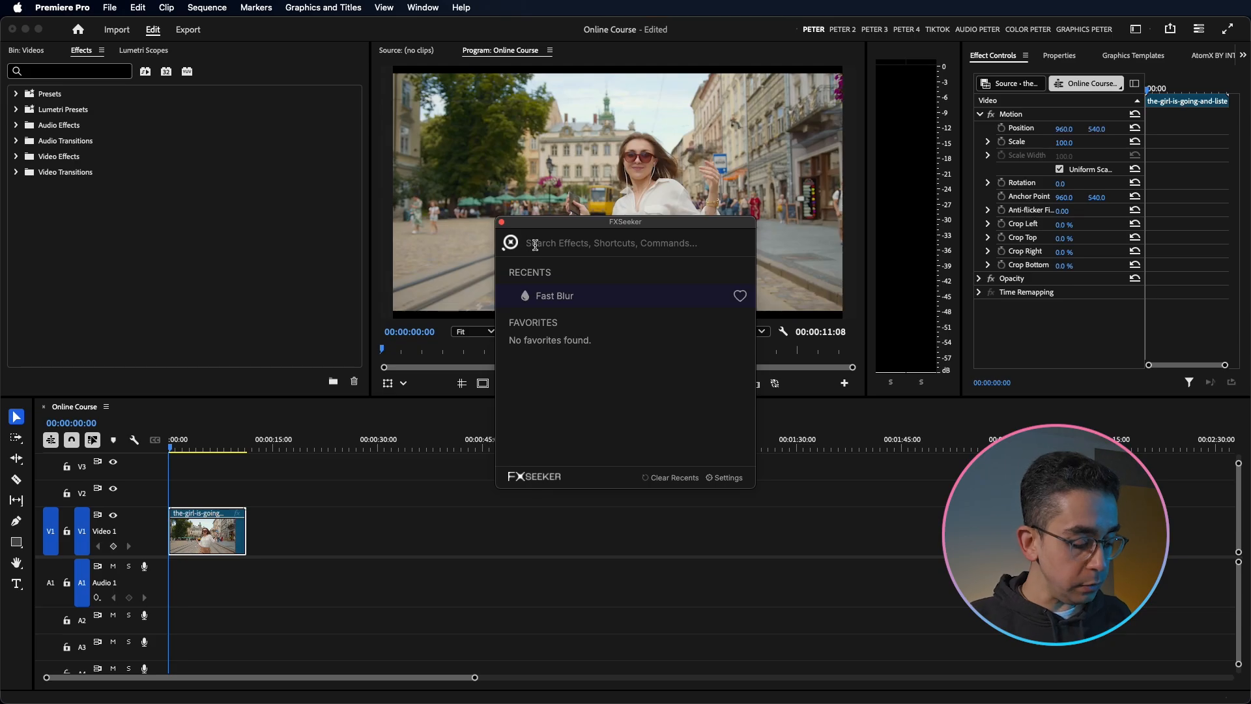
text(color)
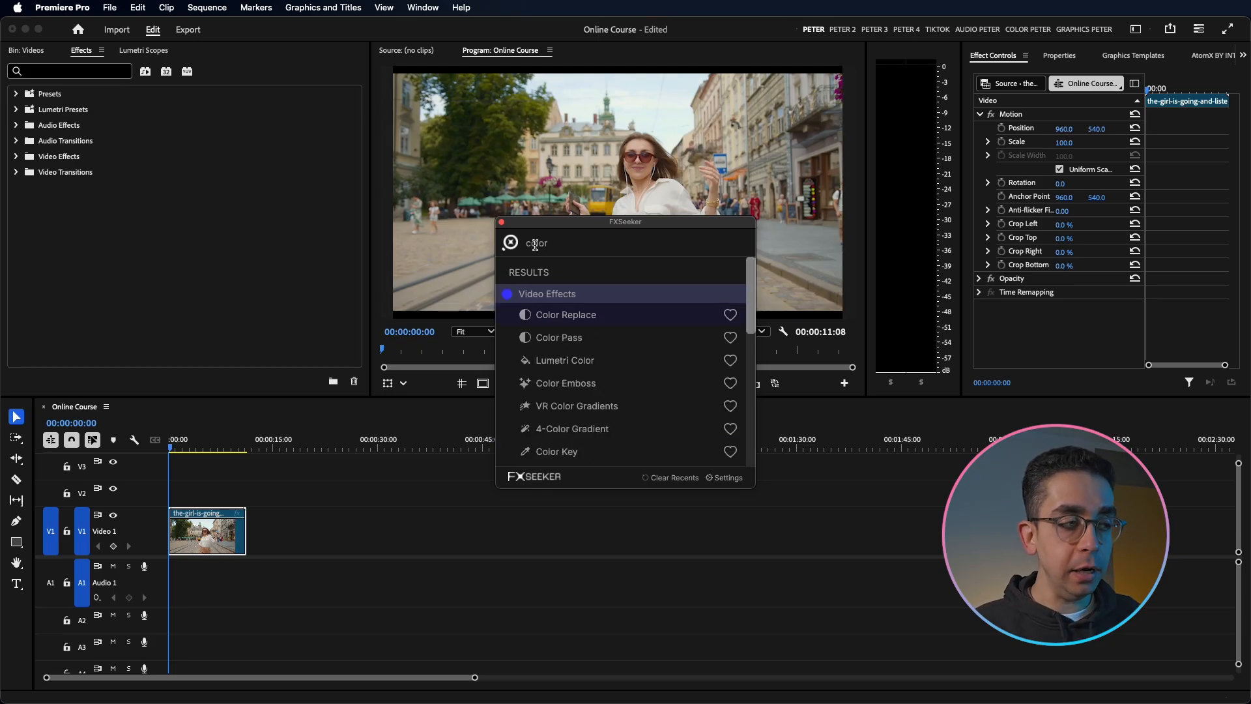
key(Down)
key(Up)
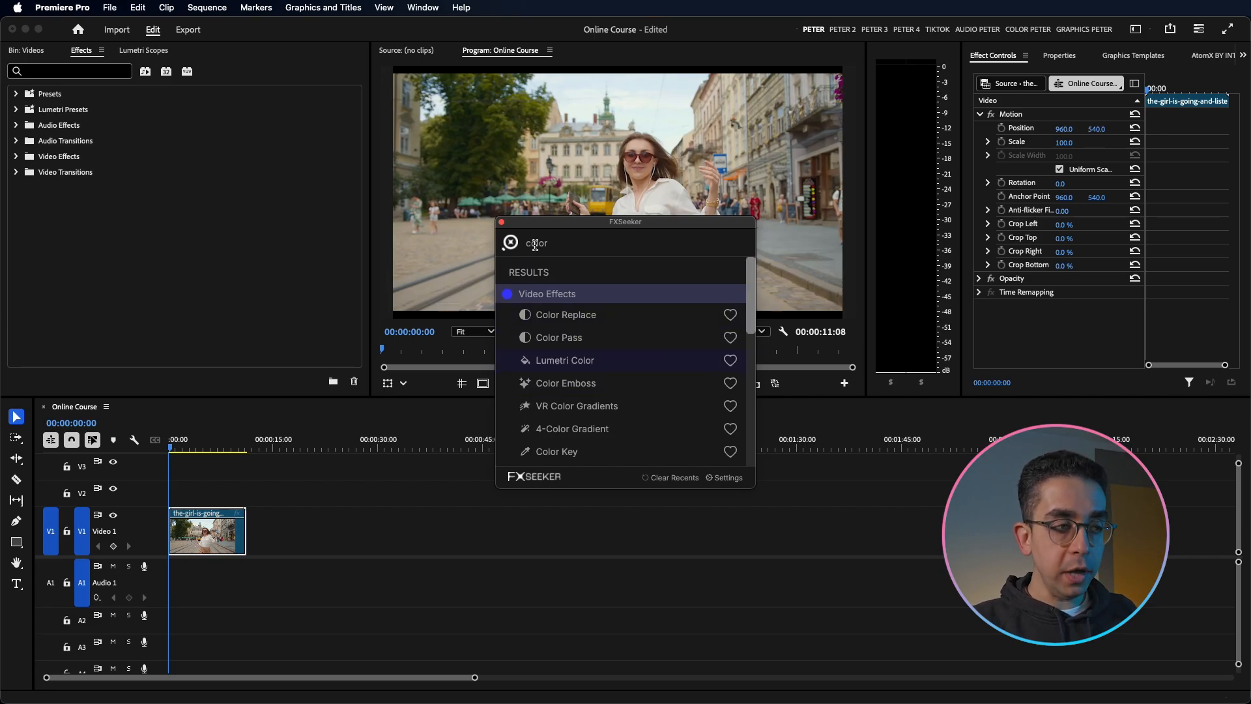
key(Return)
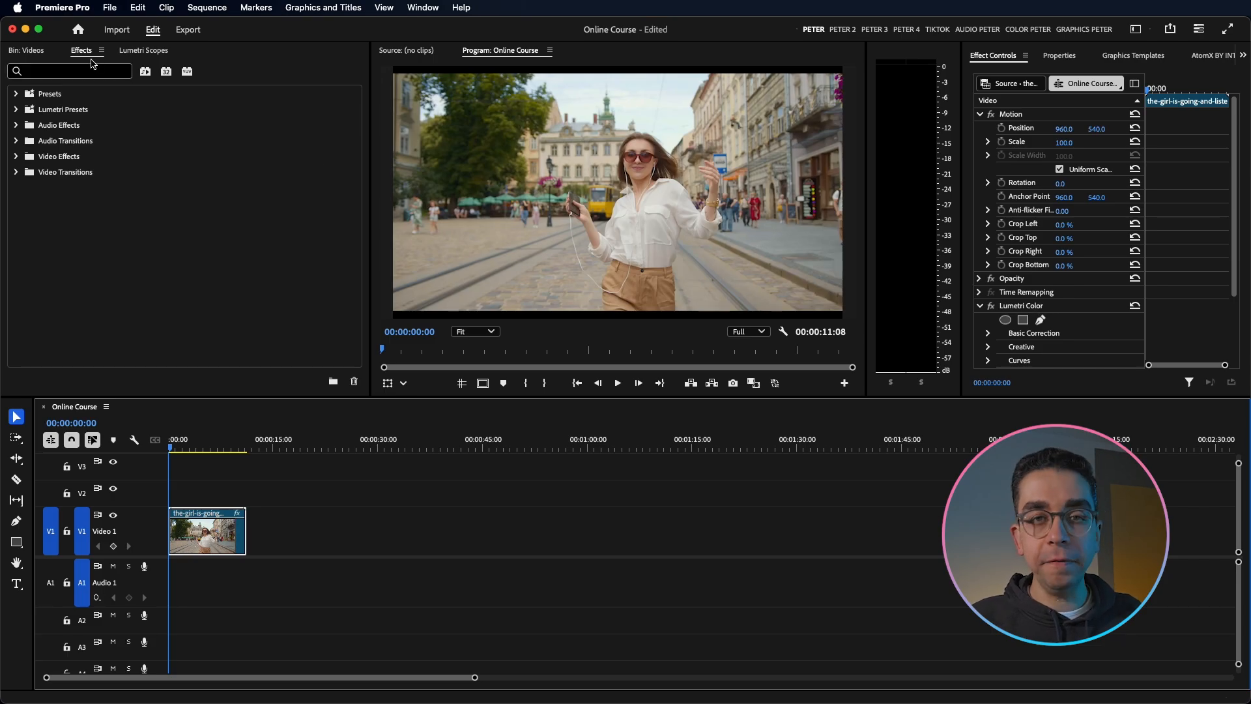
Step: Delete the Lumetri Color effect from the clip
click(1036, 307)
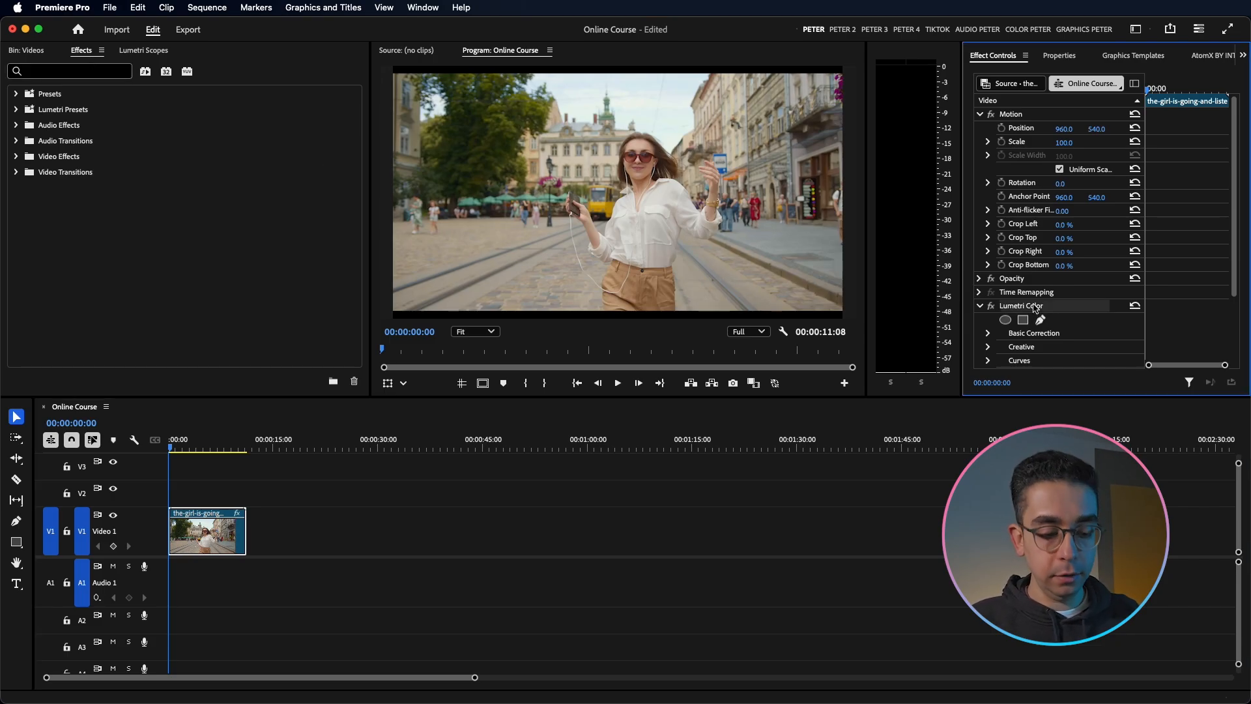
key(Delete)
Step: Search FXSeeker for "fast" and apply the Fast Blur video effect to the selected timeline clip
click(213, 543)
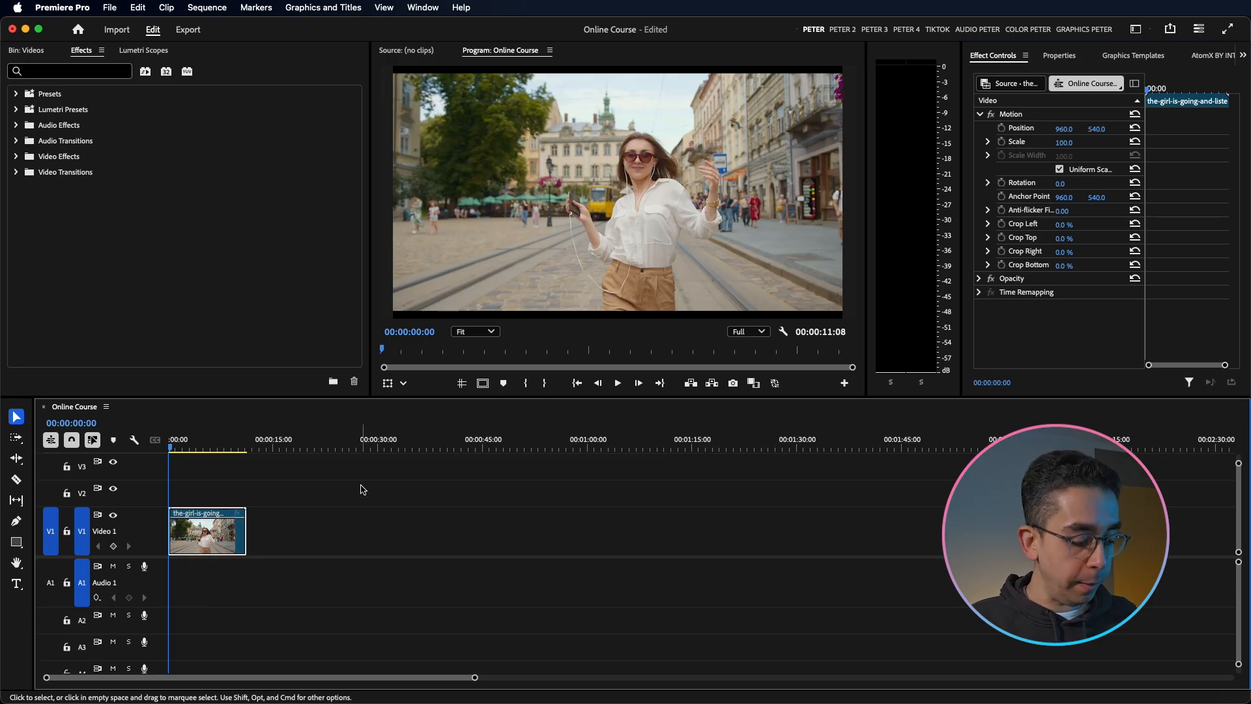
key(shift+space)
text(fast)
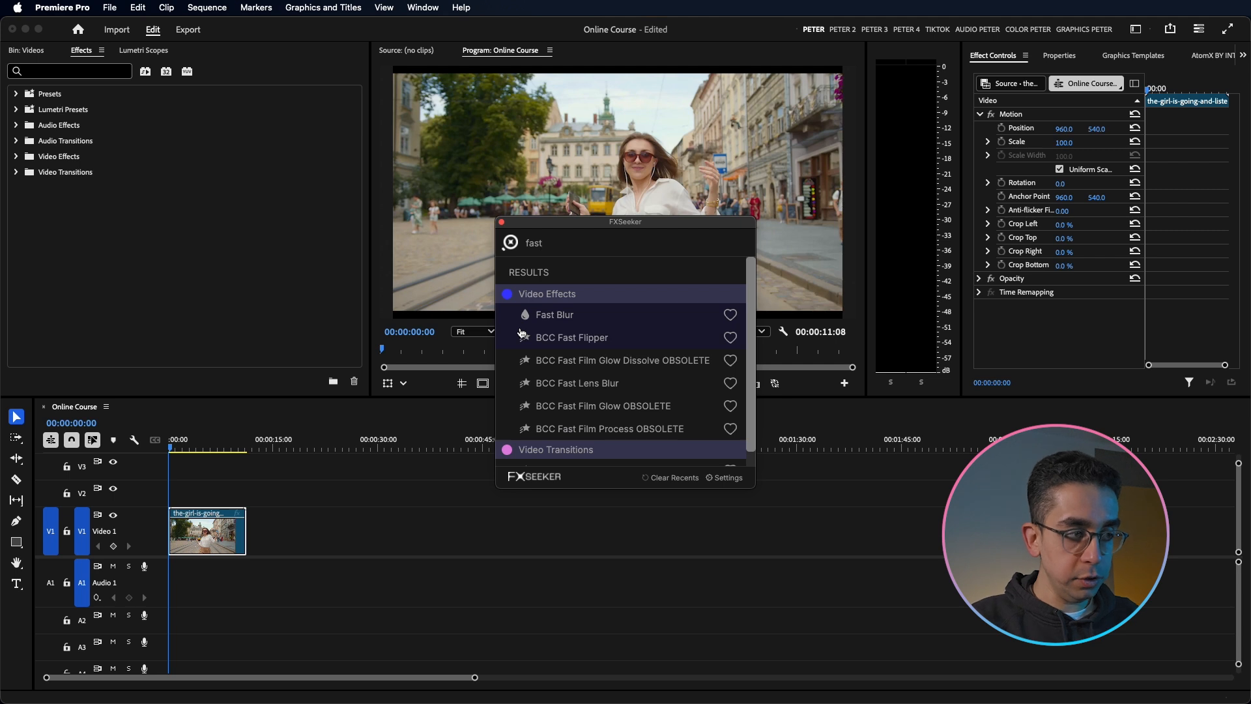
key(Return)
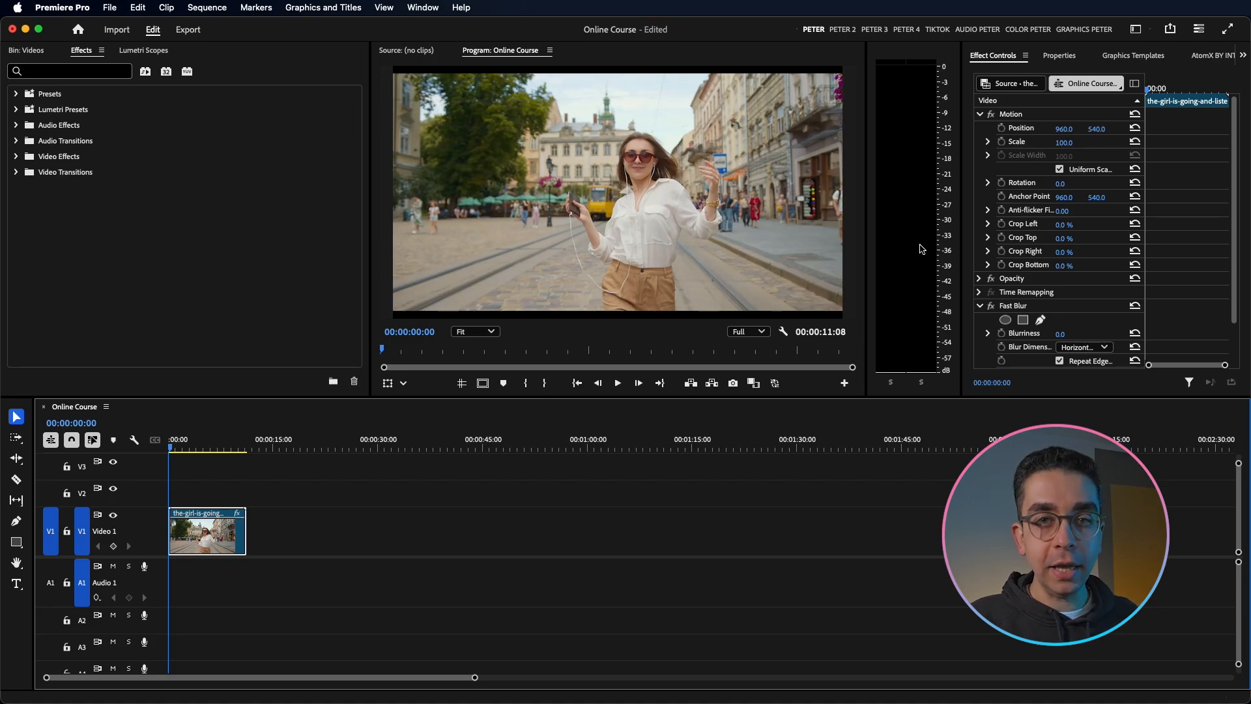
Step: Close the FXSeeker window and reopen it from Premiere's installed extensions
key(ctrl+space)
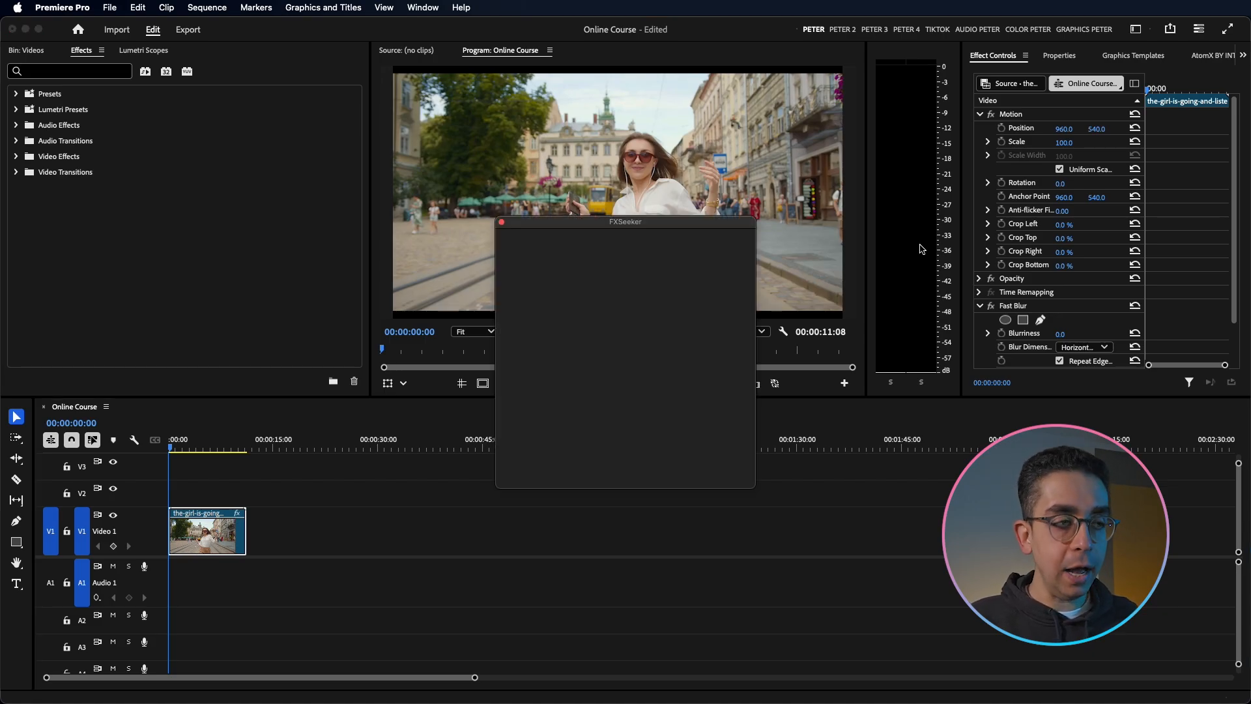
click(501, 221)
click(423, 9)
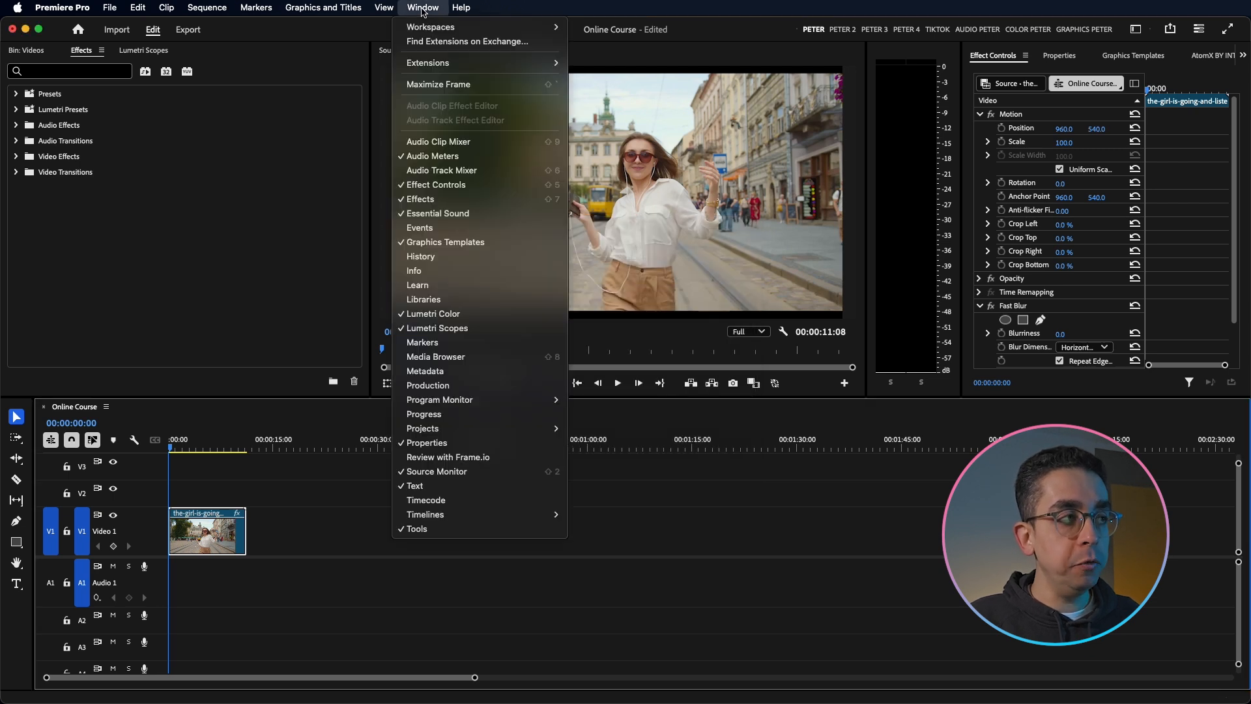
mouse_move(430, 63)
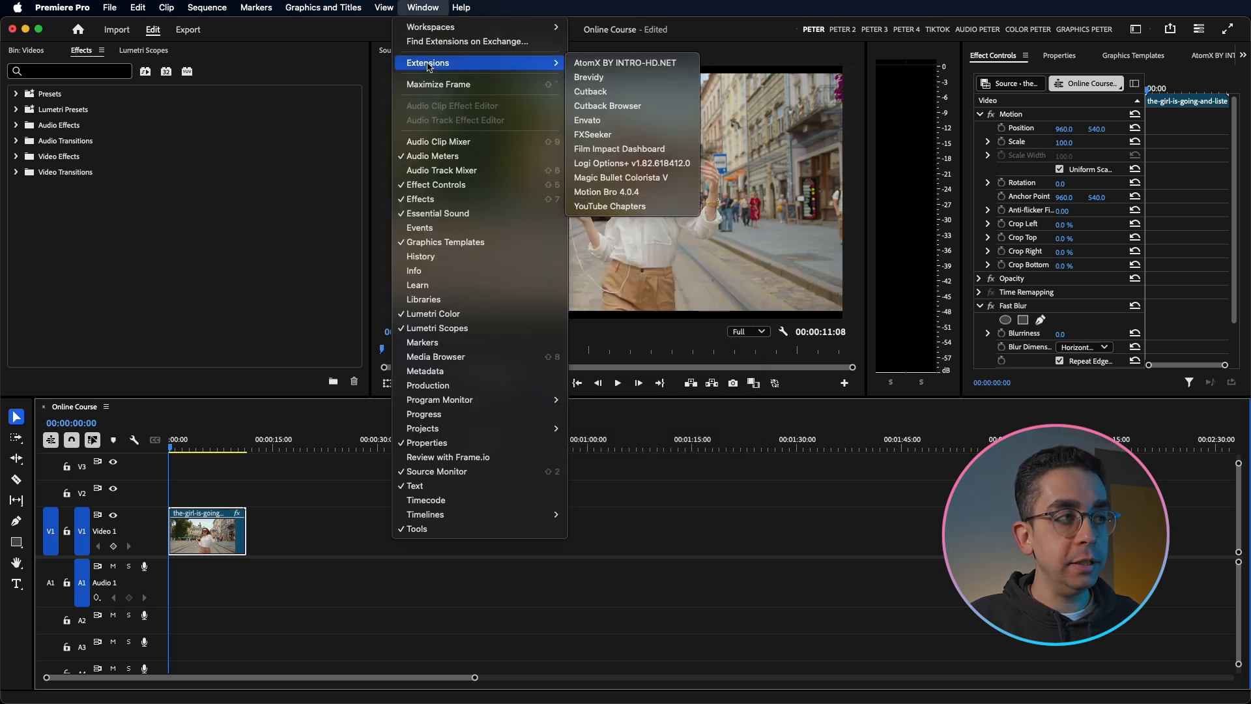
click(601, 135)
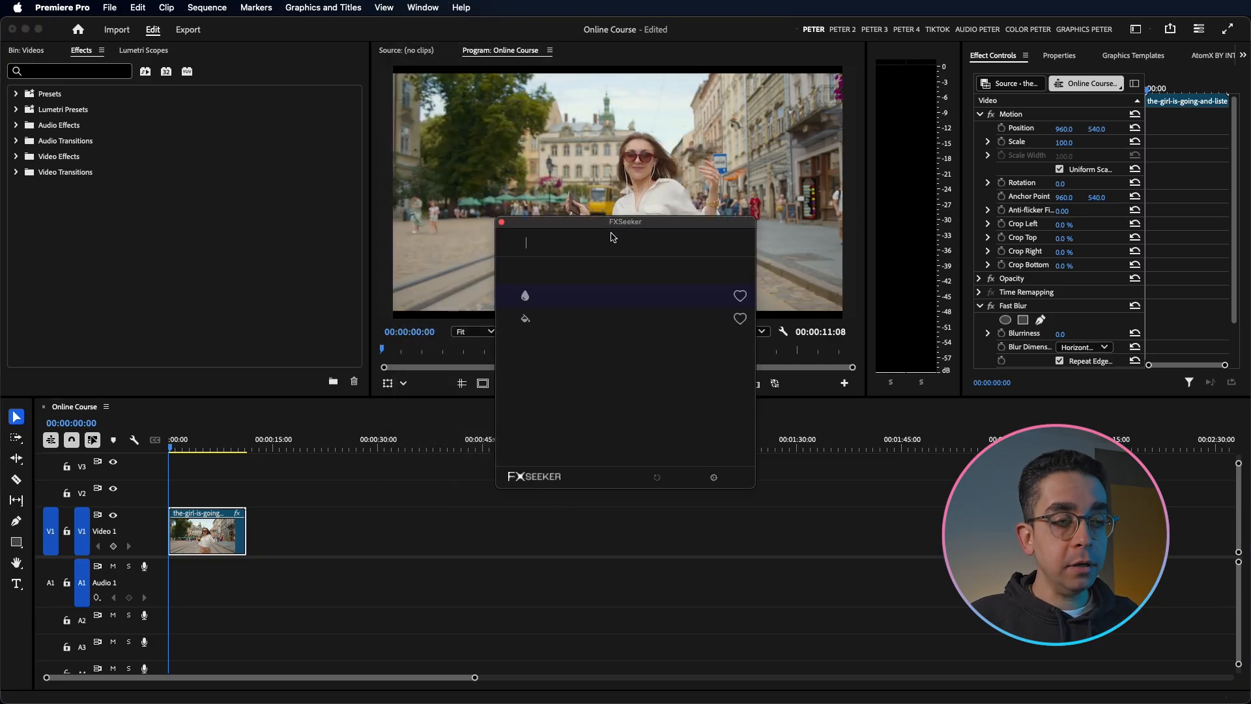
Step: Set FXSeeker's Shortcut Control to ⌘+B in its settings and test that shortcut once
click(726, 479)
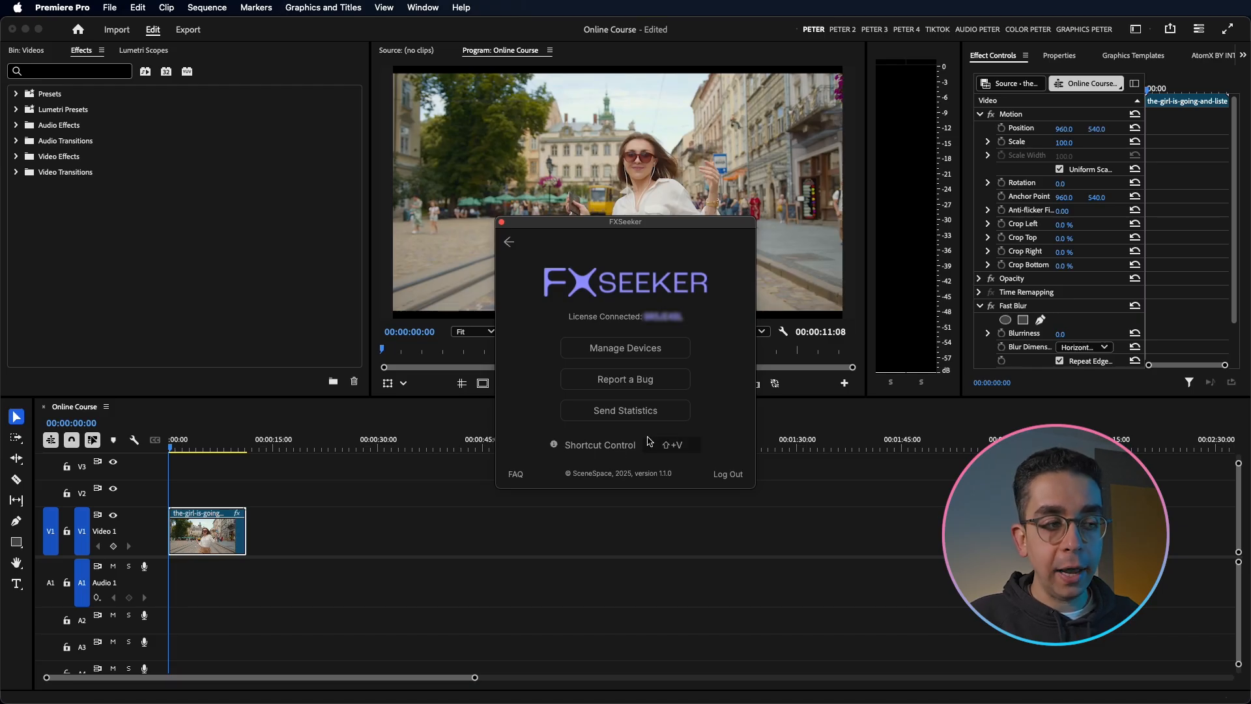
click(683, 446)
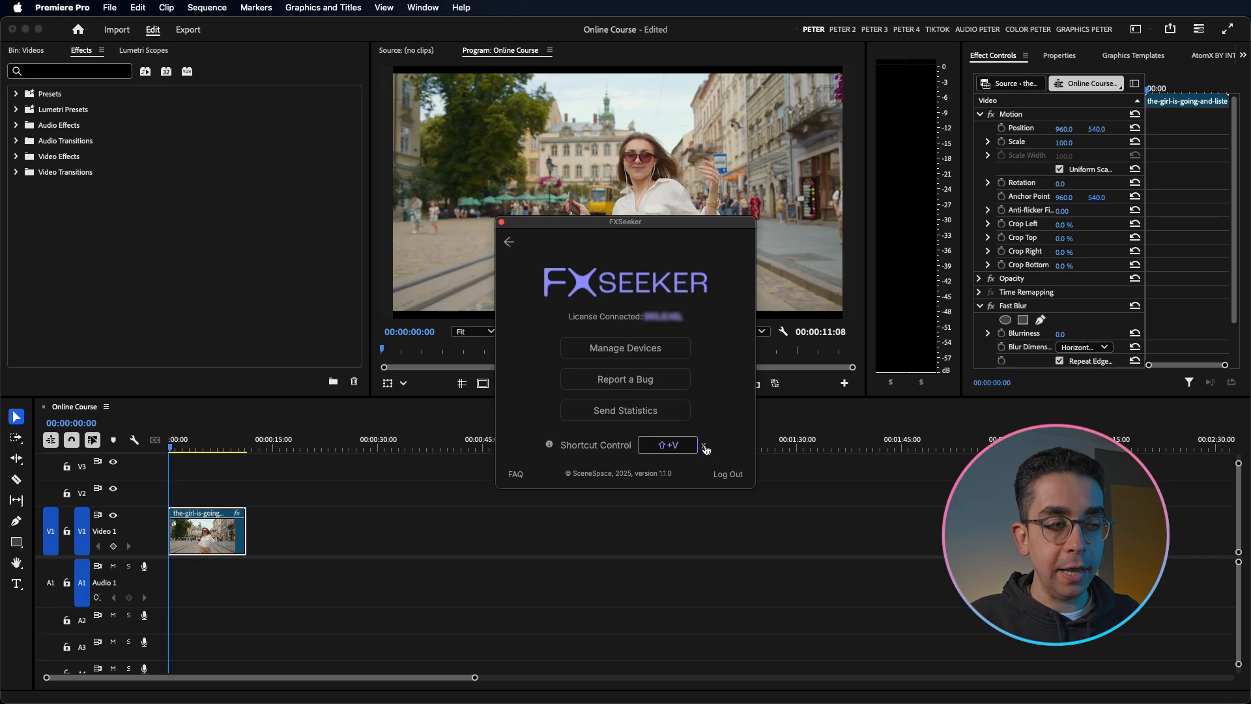
click(705, 447)
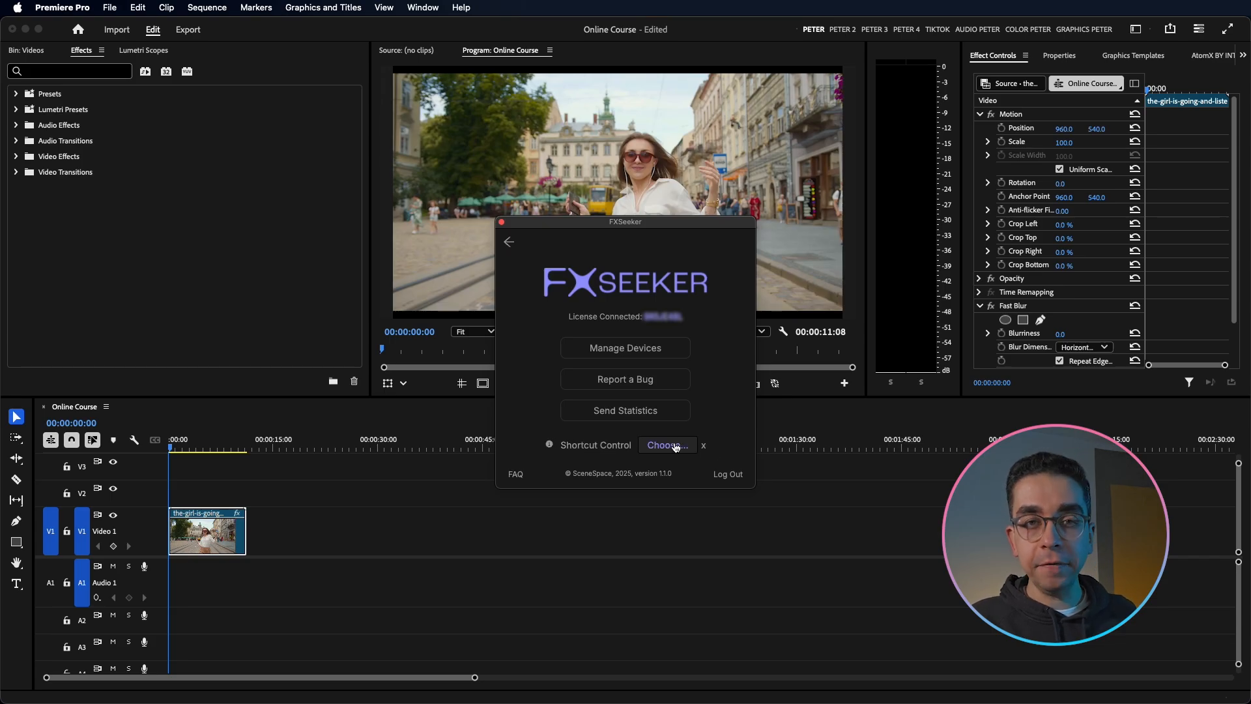
key(super+b)
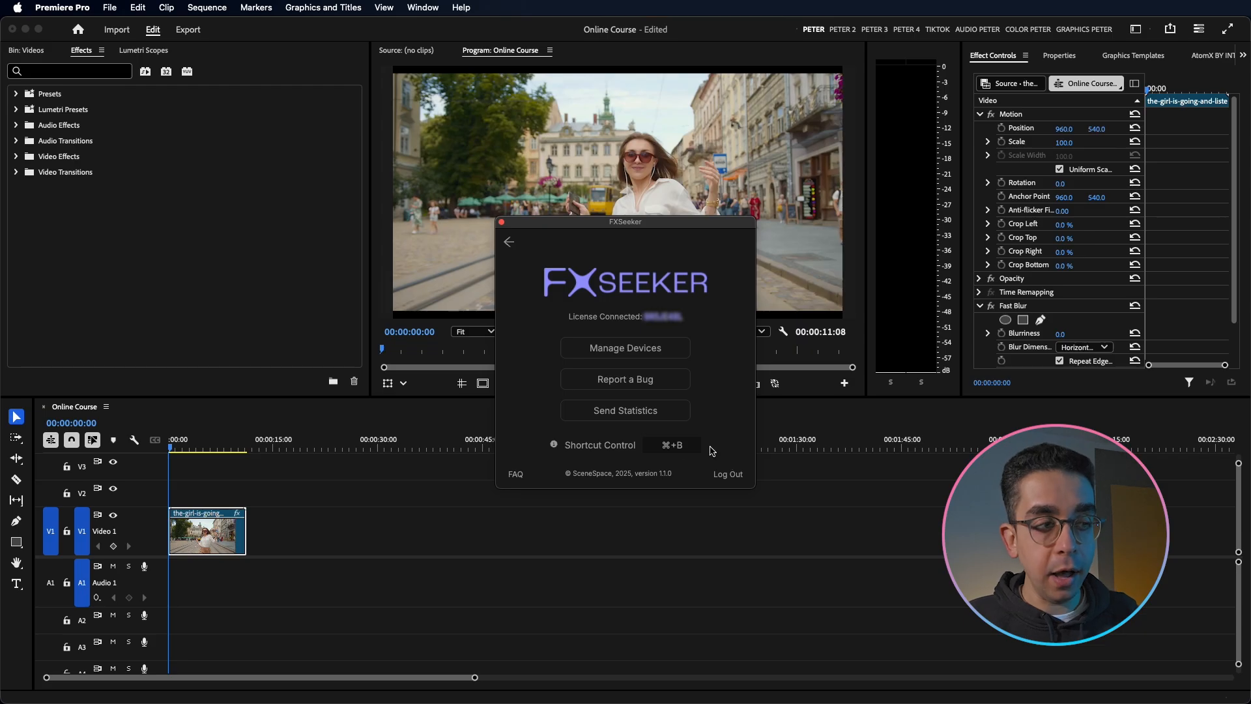
click(501, 222)
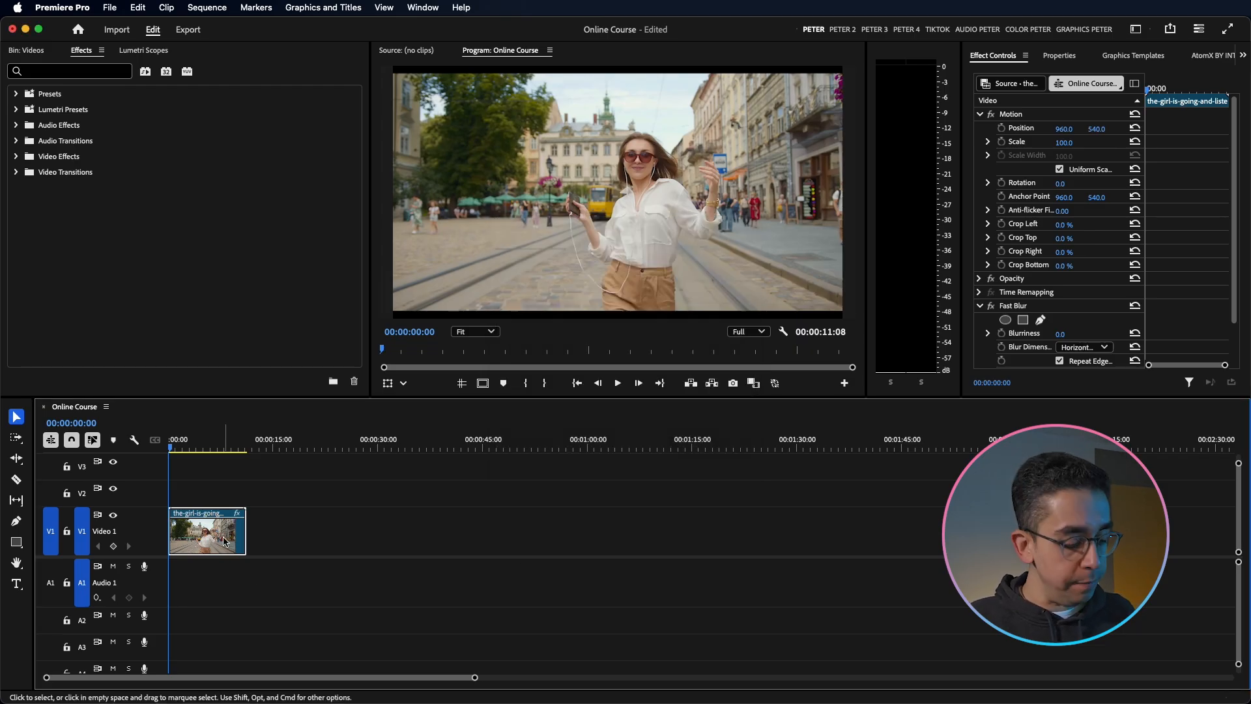
key(super+b)
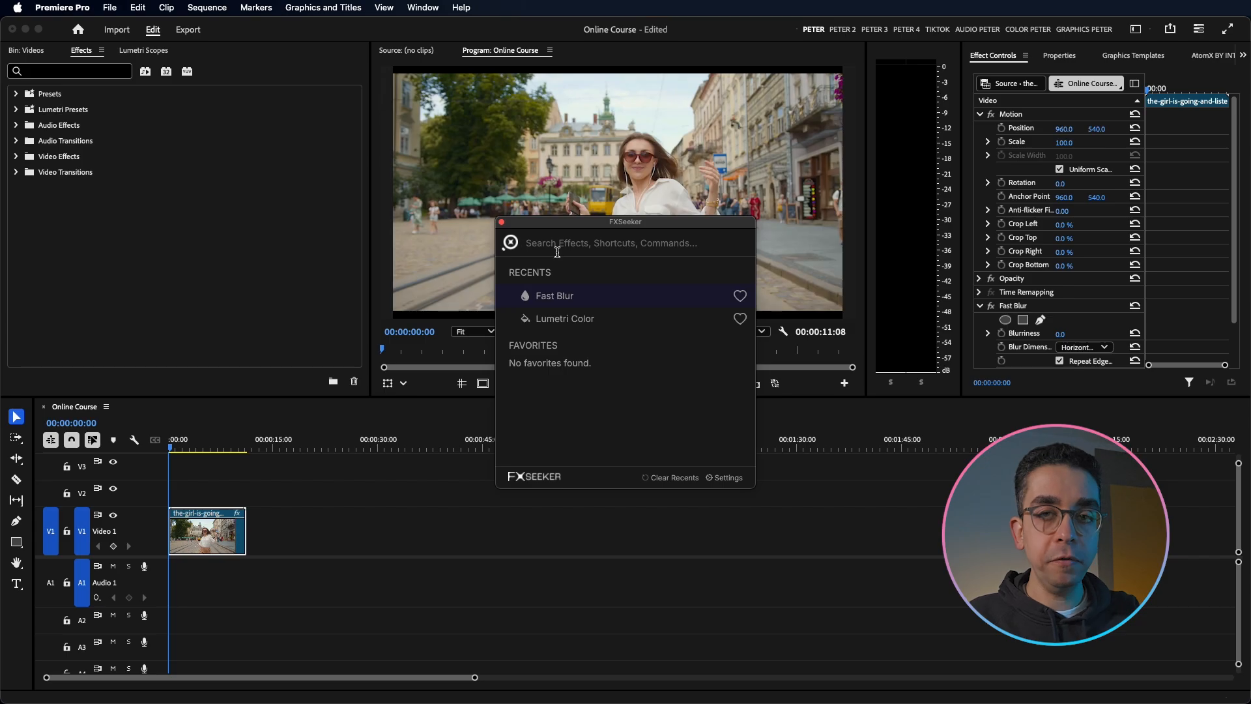
click(501, 222)
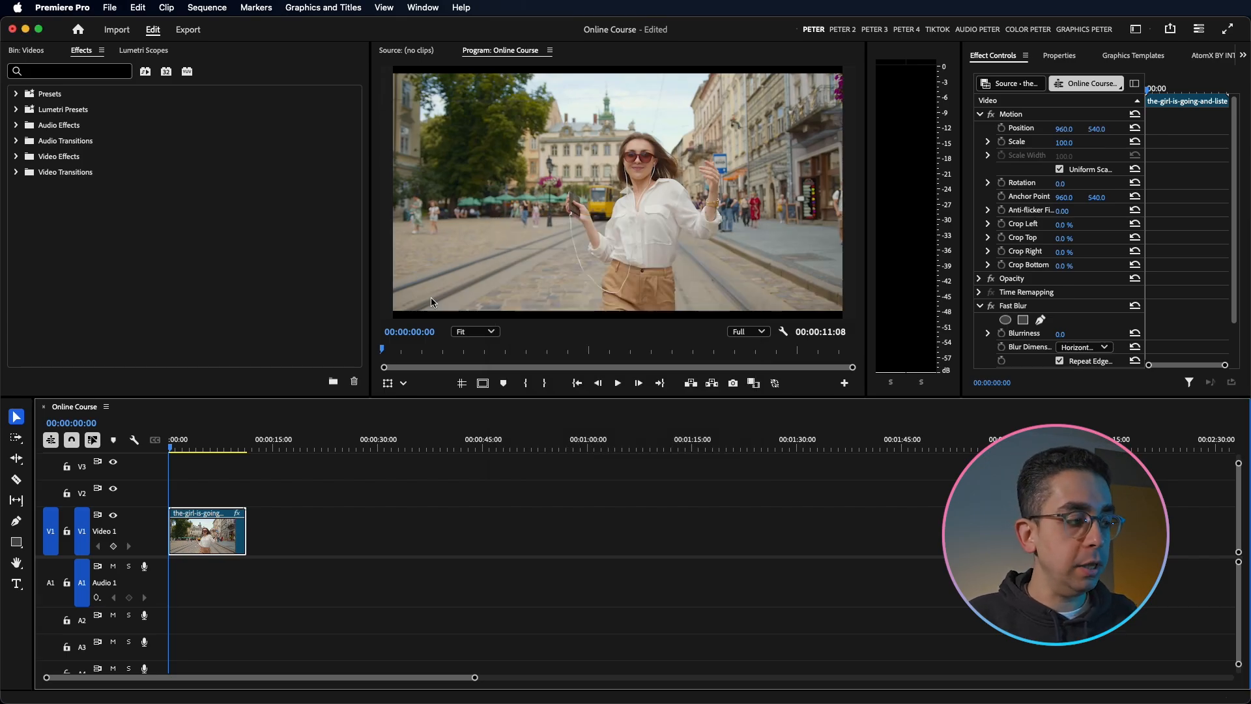
Step: Trim the first clip's end to about 00:00:07:22 and place the the-mother-hugs-the-girl clip directly after it on V1
drag(243, 535, 221, 535)
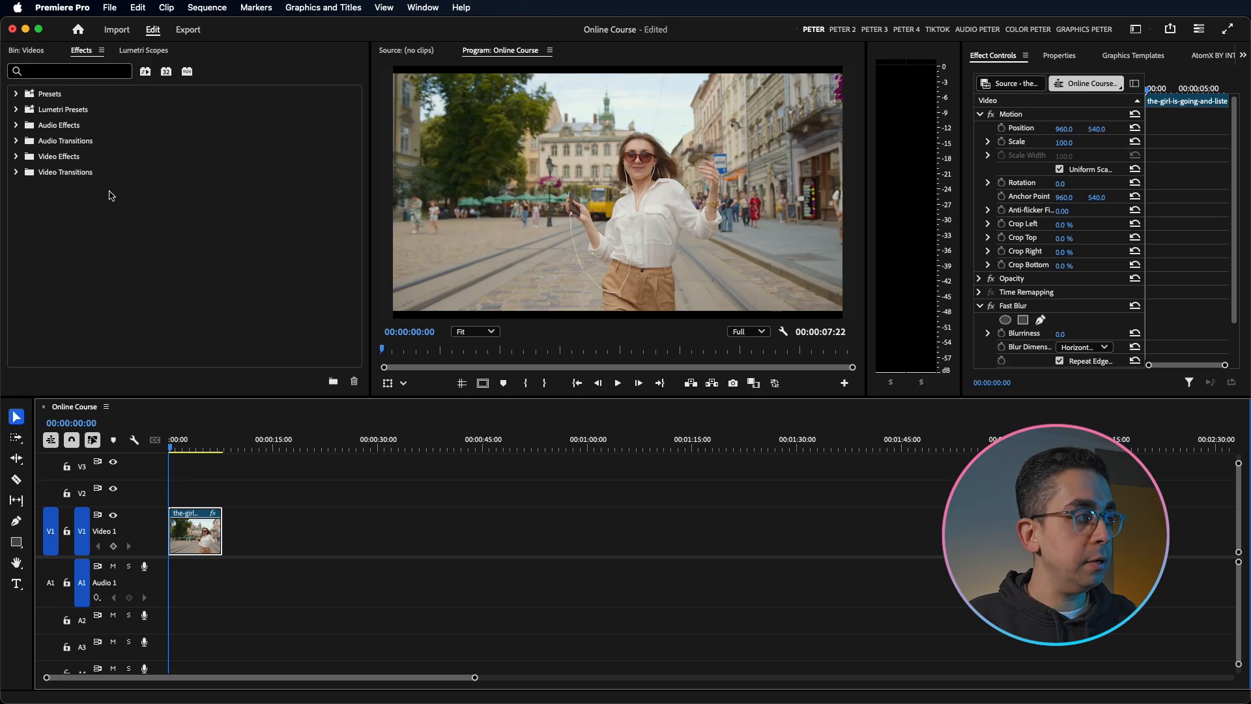
click(33, 52)
click(296, 228)
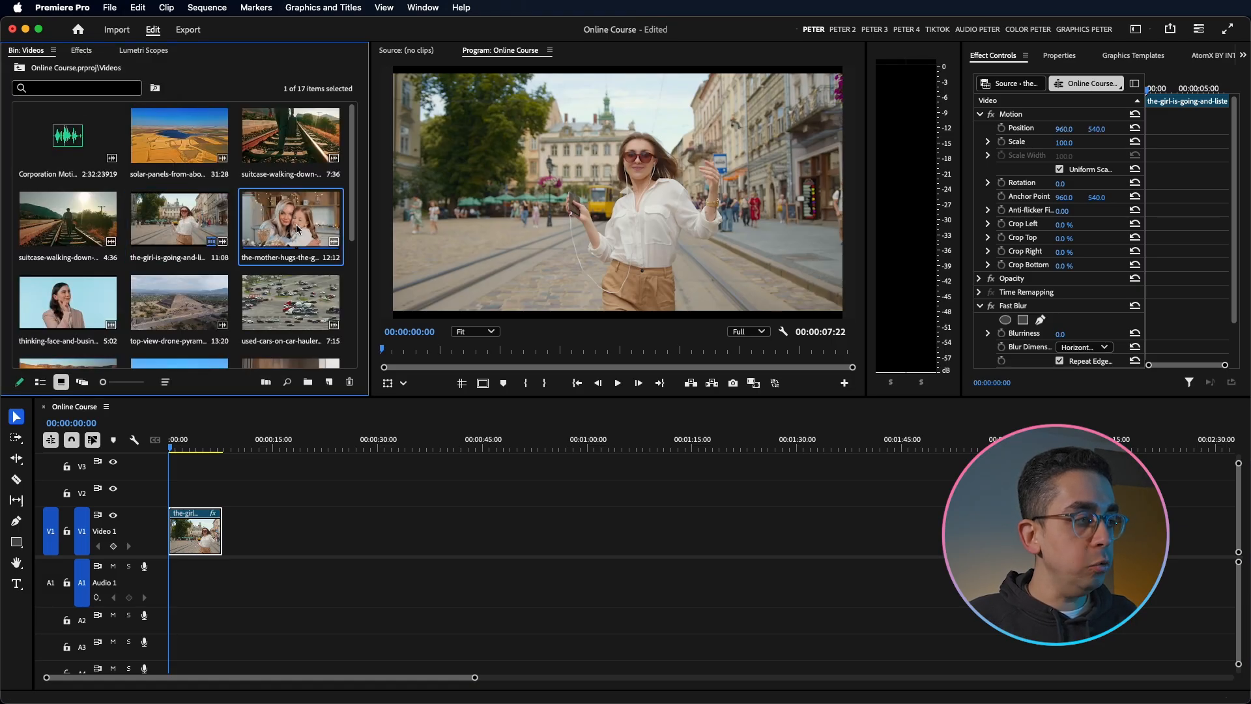
drag(285, 228, 245, 544)
click(301, 544)
Step: Select both V1 clips and apply the Cross Dissolve transition through an FXSeeker search for "cross", with a duration of 40 frames
key(equal)
key(equal)
key(equal)
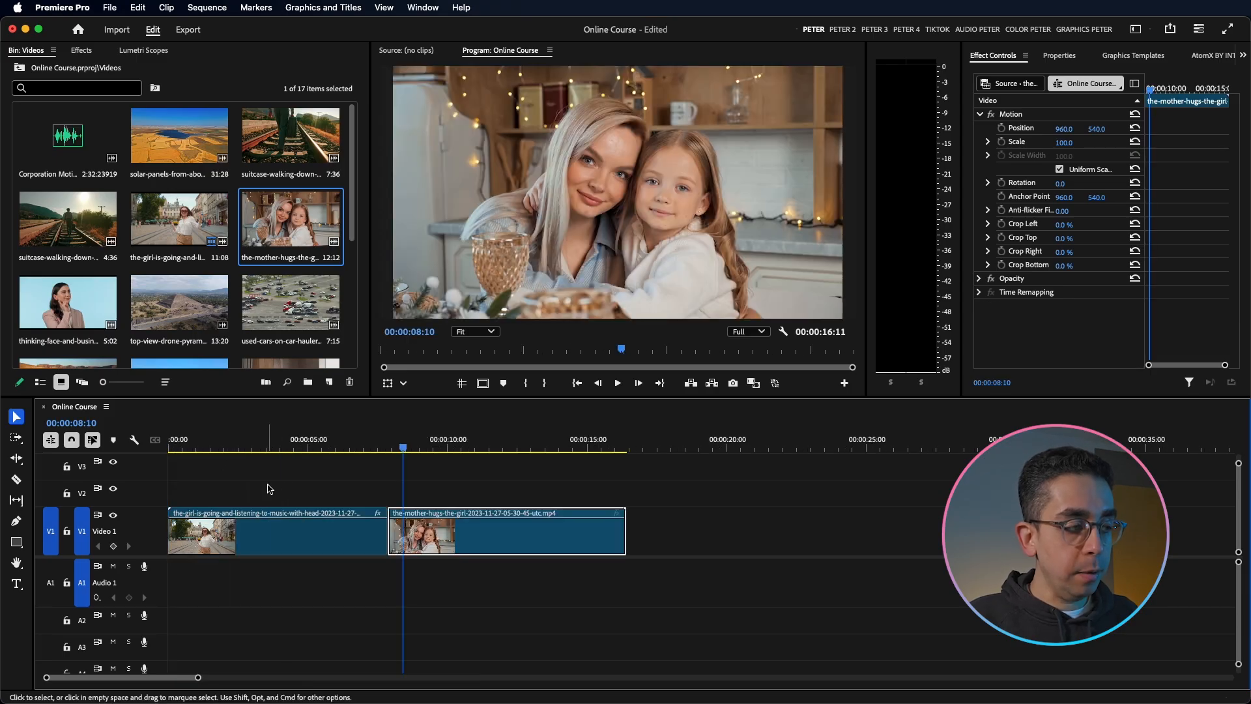
key(minus)
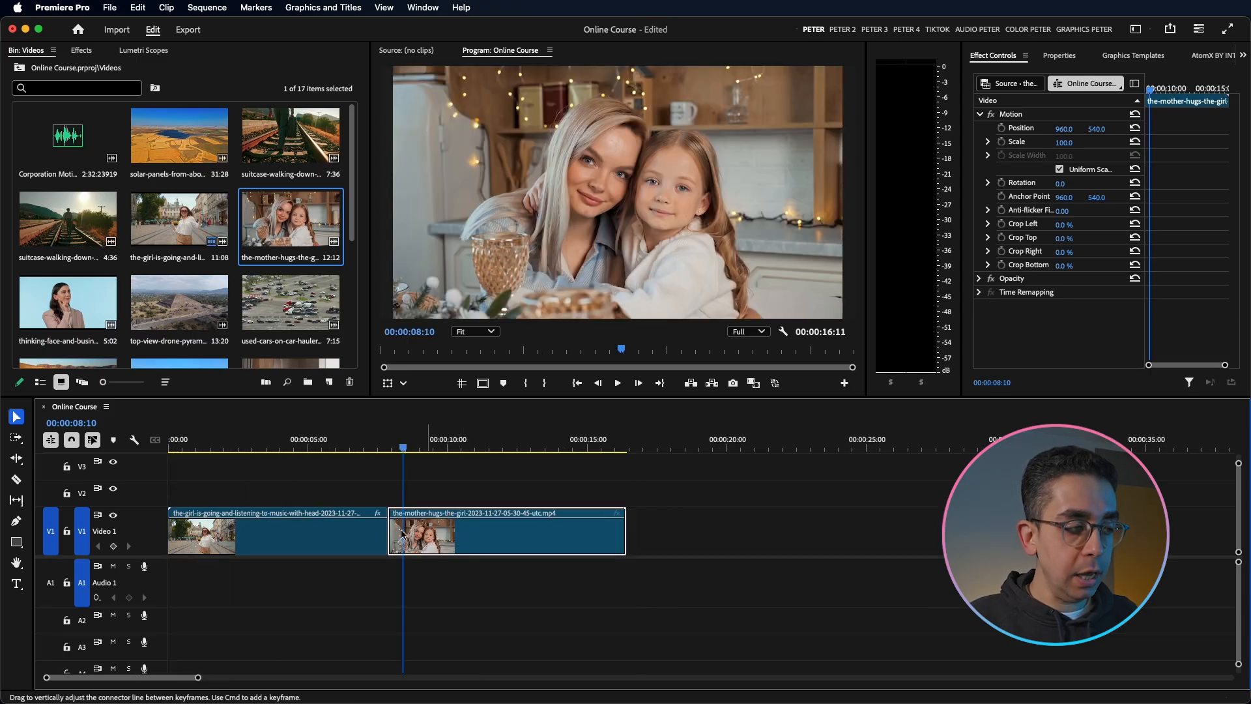
key(equal)
scroll(651, 546, right, 5)
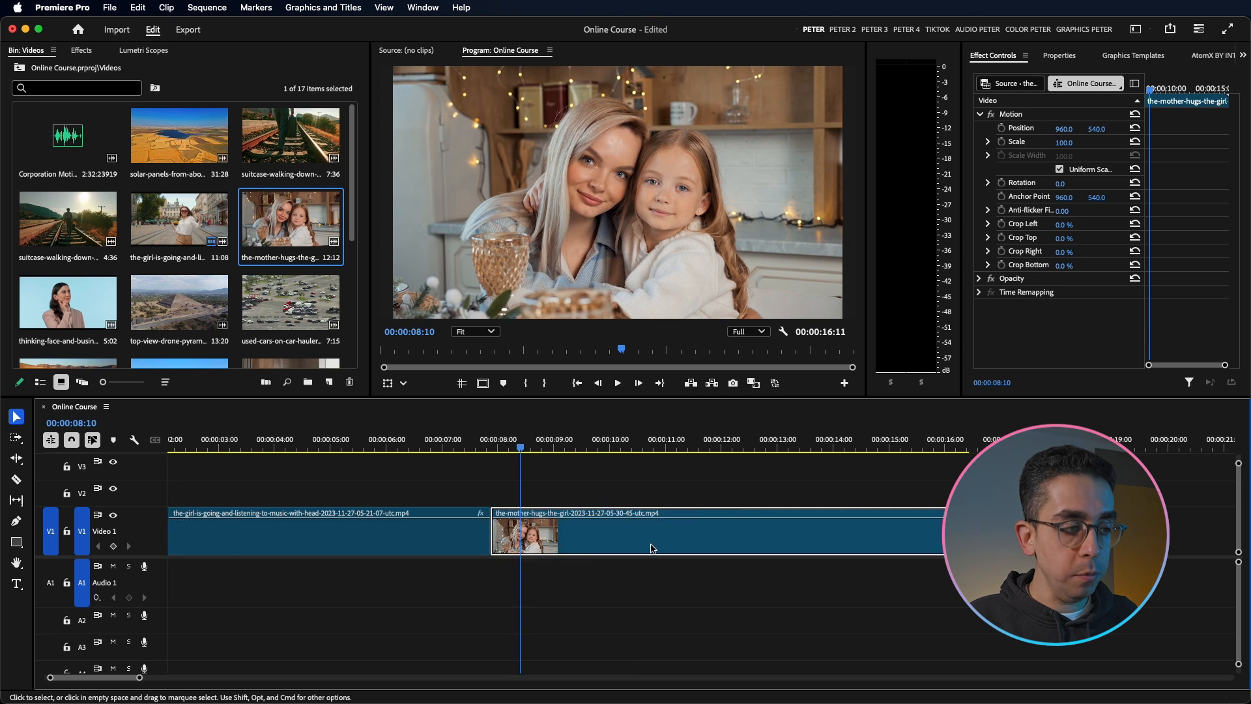
drag(427, 487, 311, 549)
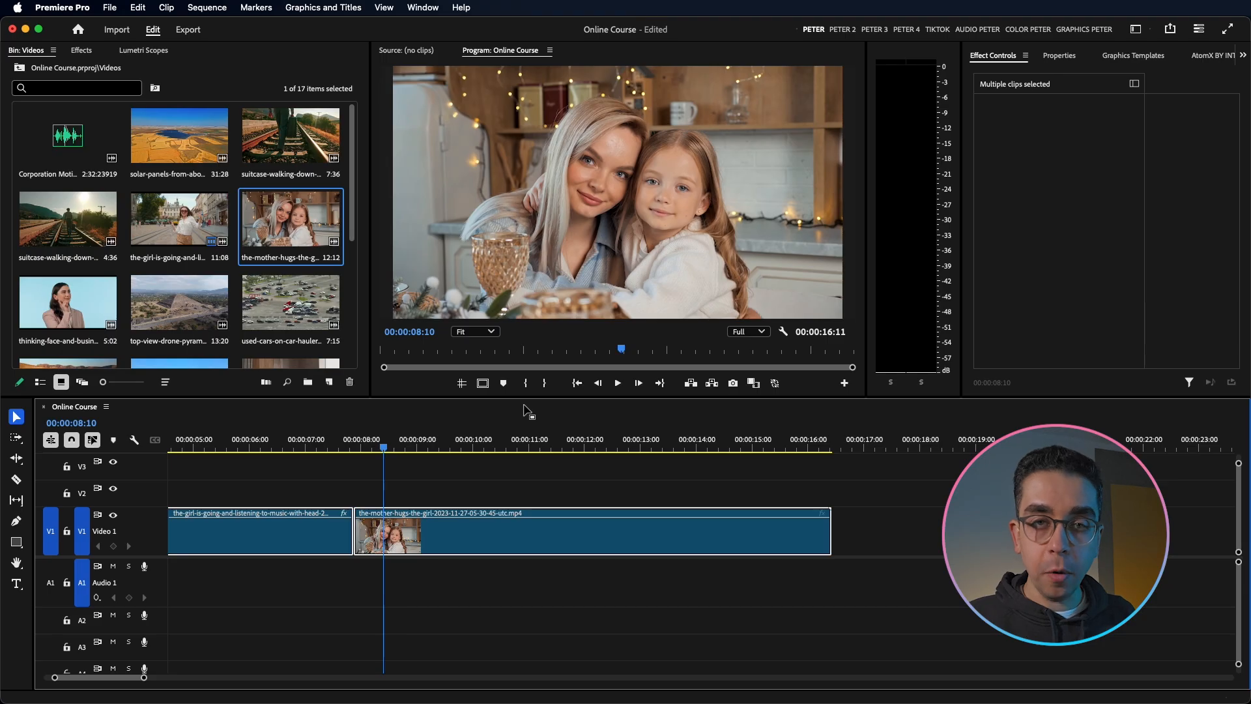
key(ctrl+space)
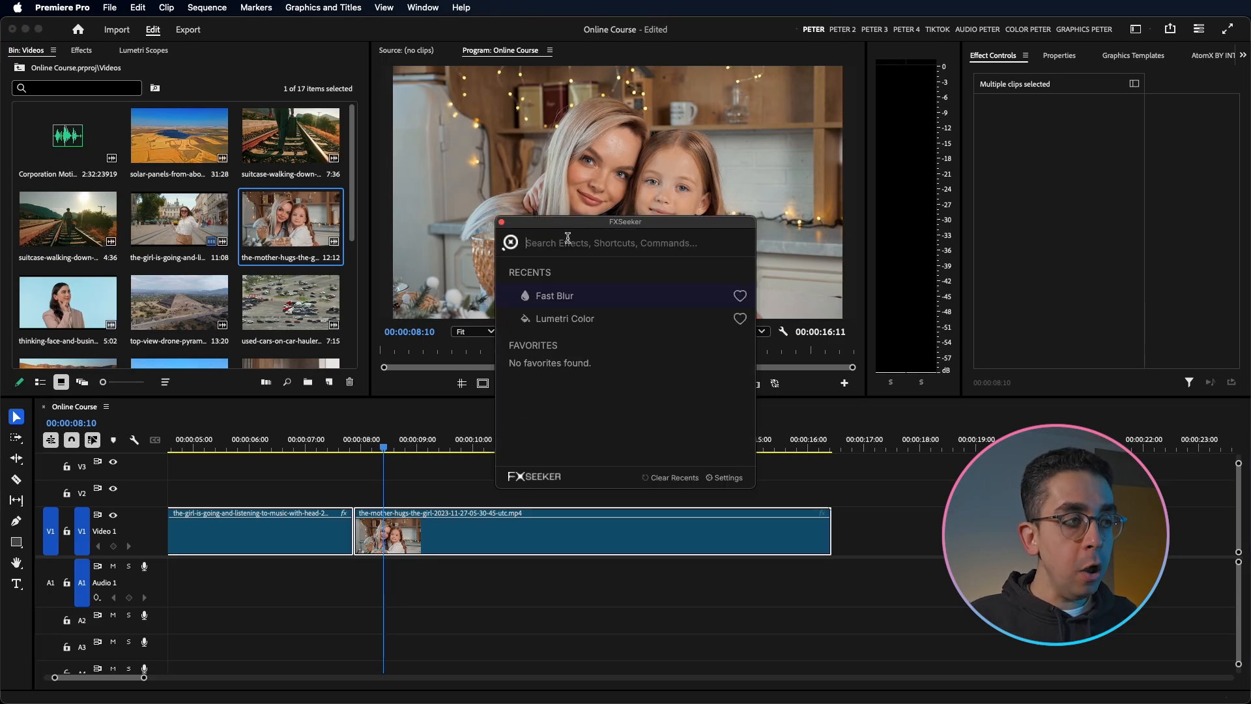
text(cross)
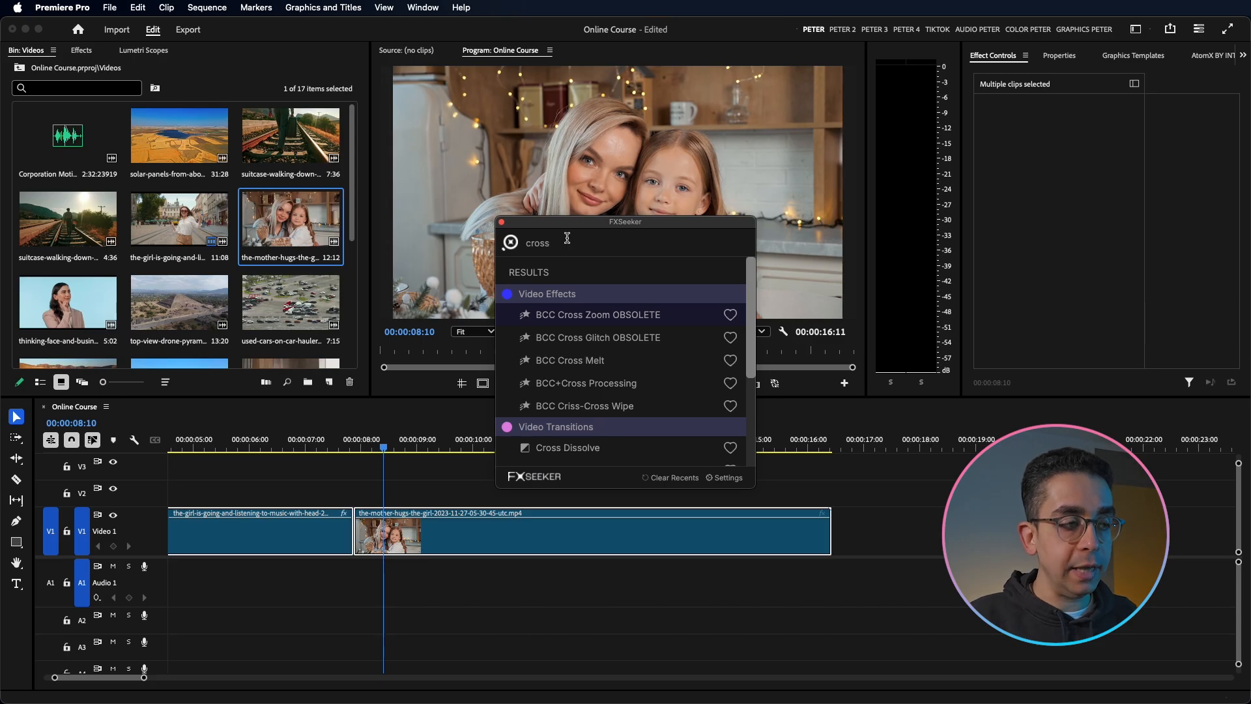
click(569, 450)
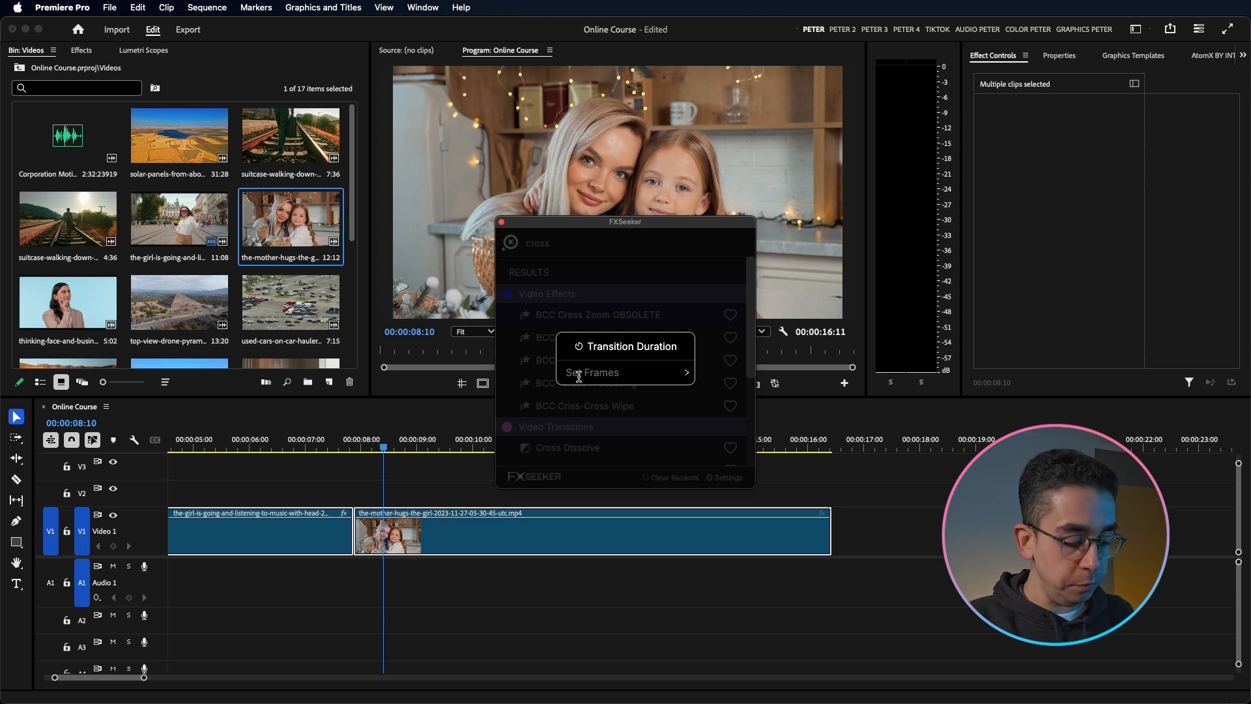
text(40)
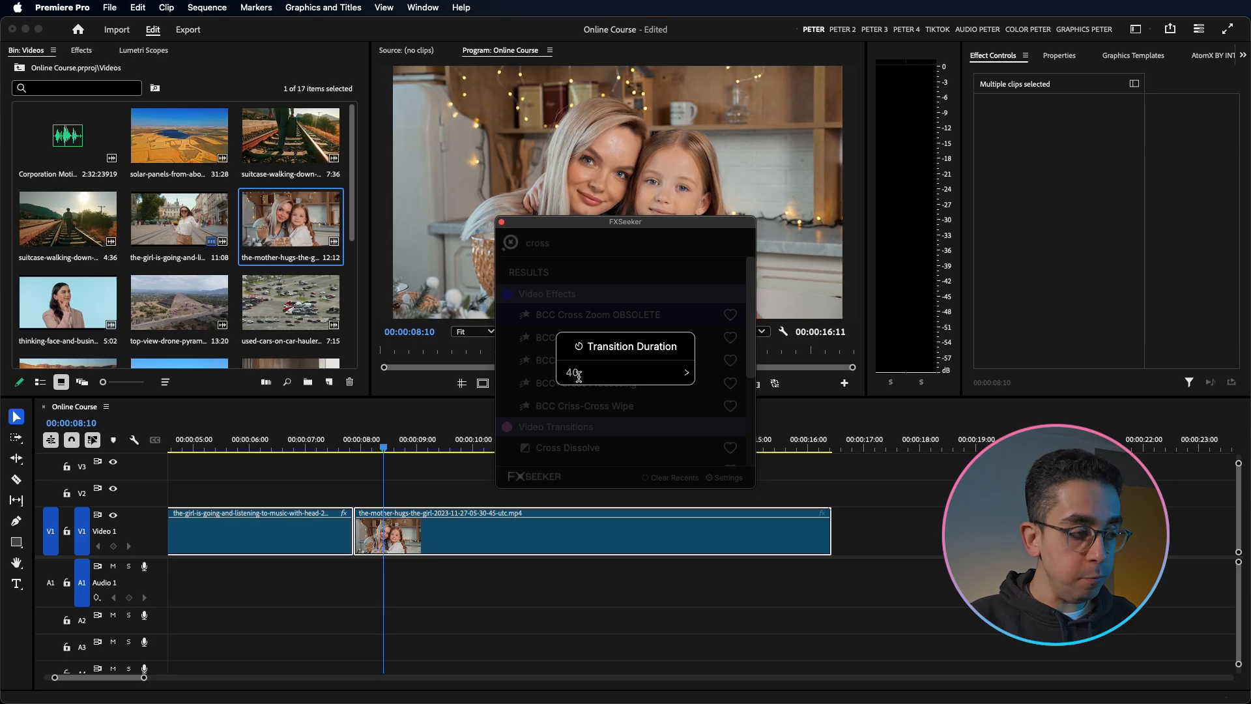
key(Return)
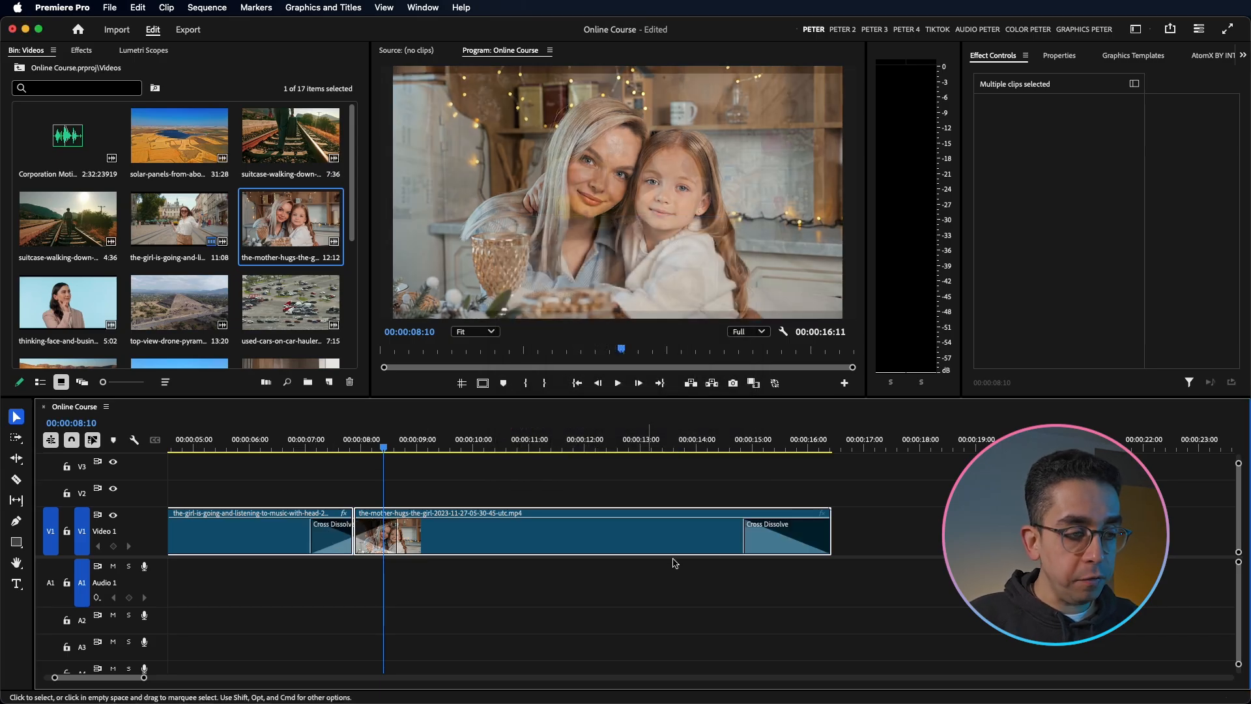
Step: Delete the Cross Dissolve transitions at the end of the second V1 clip and at the cut between the two clips
click(791, 536)
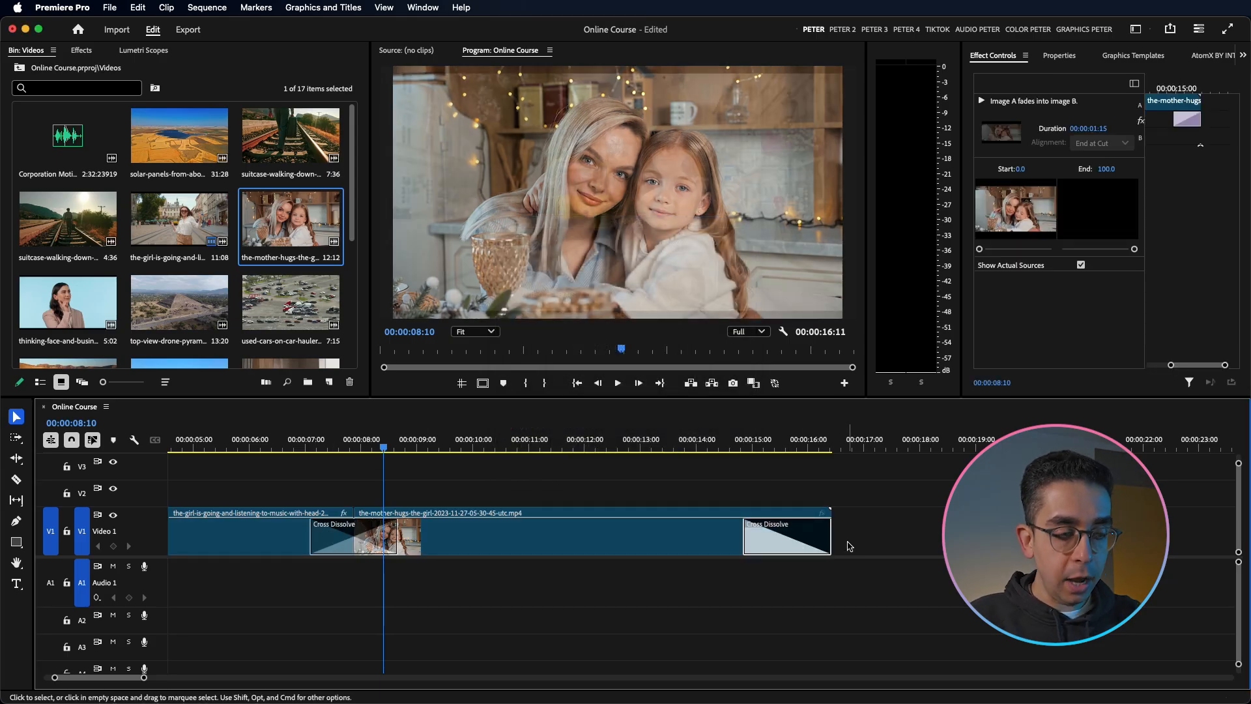
key(Delete)
click(319, 448)
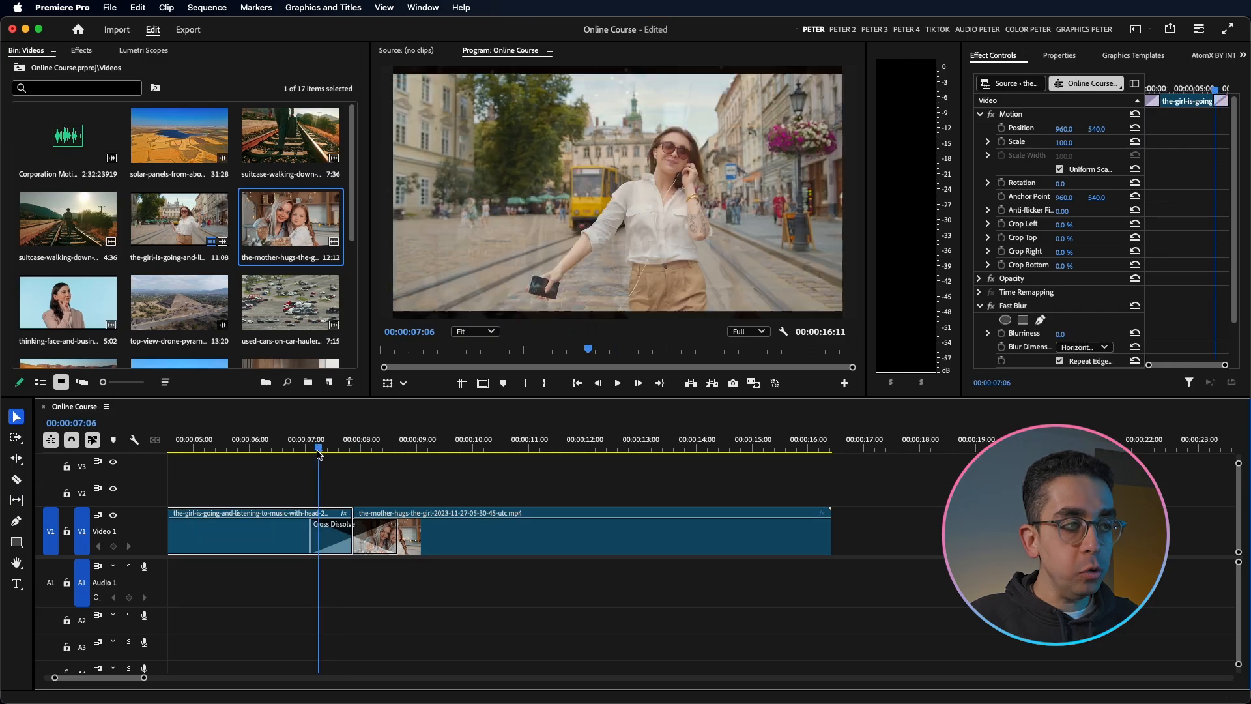
drag(318, 455, 270, 479)
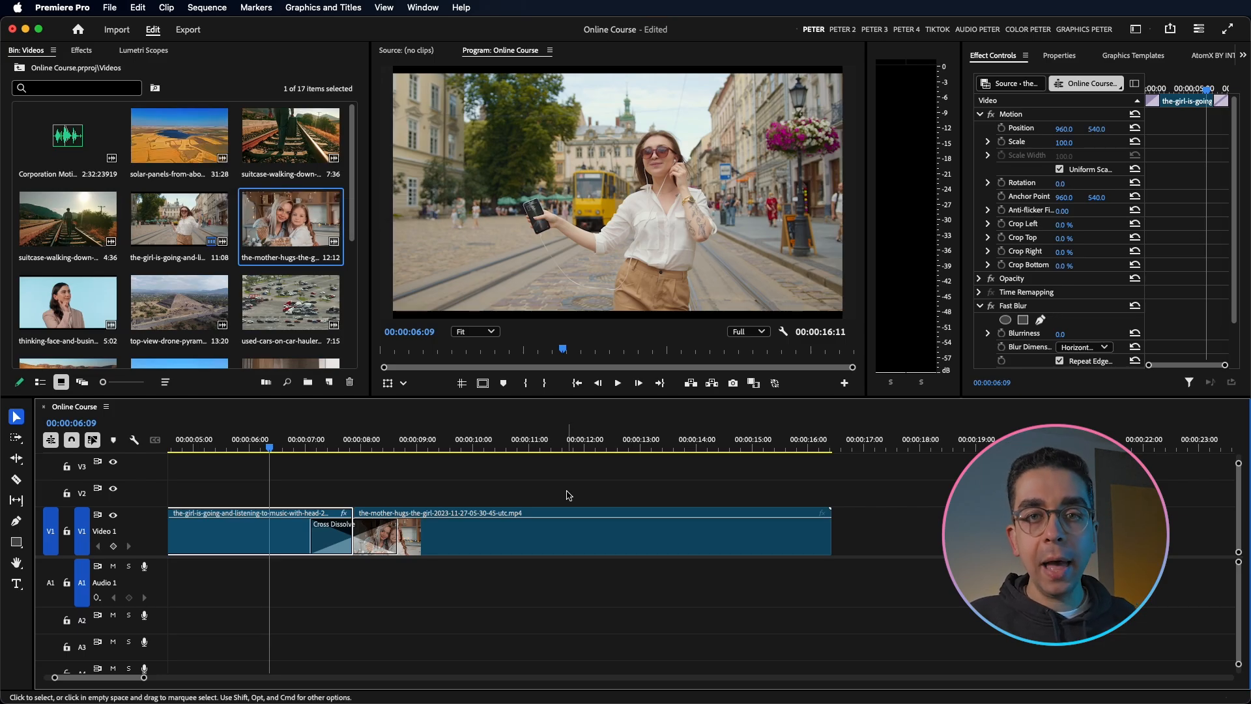
click(376, 546)
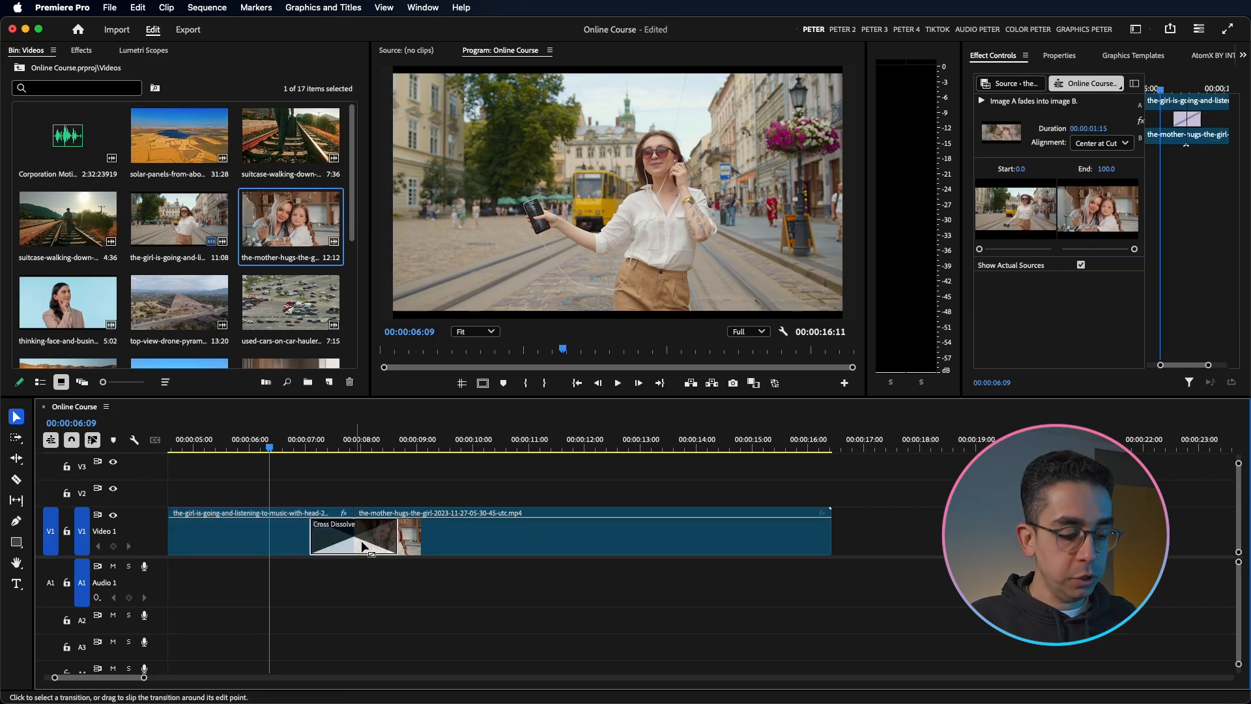
key(Delete)
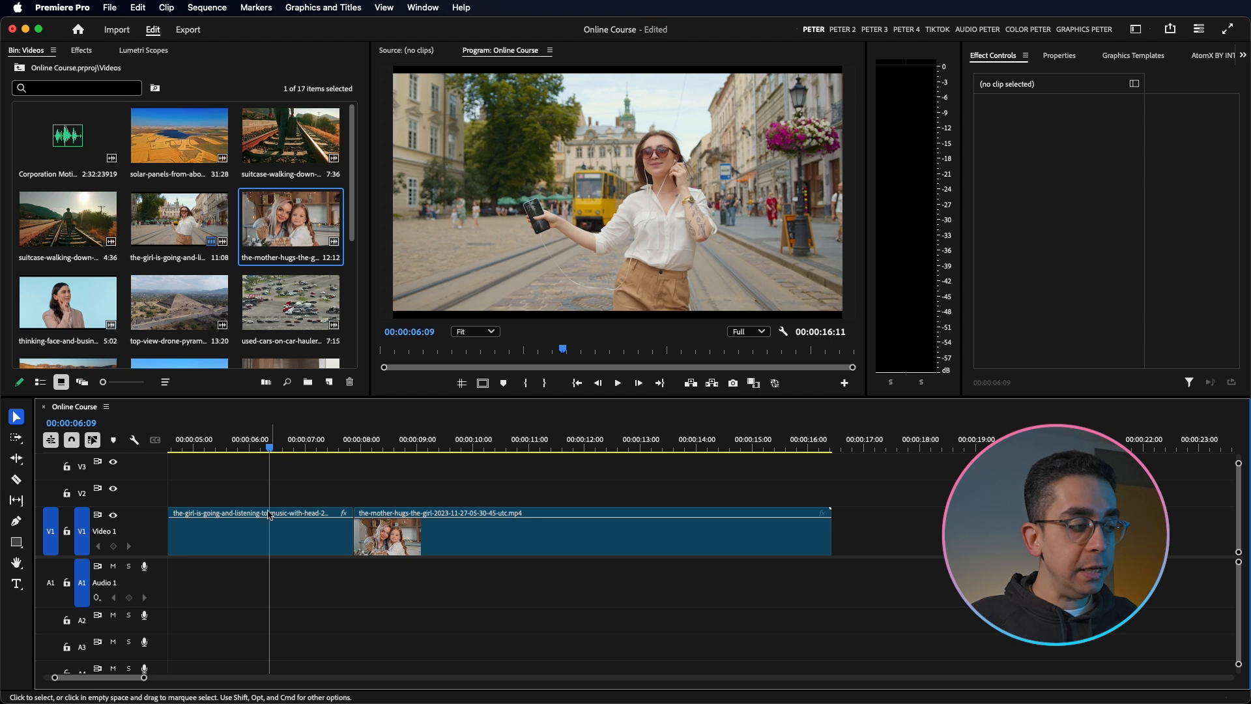
Step: Set the first V1 clip's scale to 120 with FXSeeker's Set Scale command, found by searching for "scal"
click(288, 533)
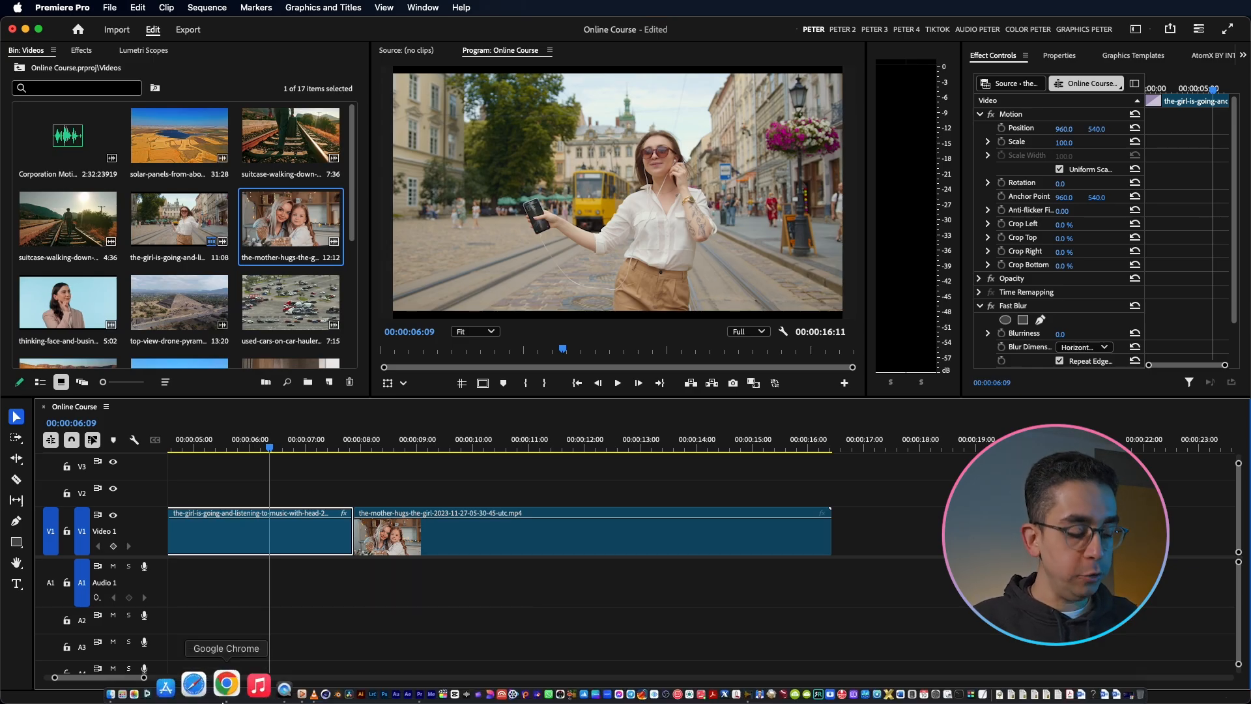
key(ctrl+space)
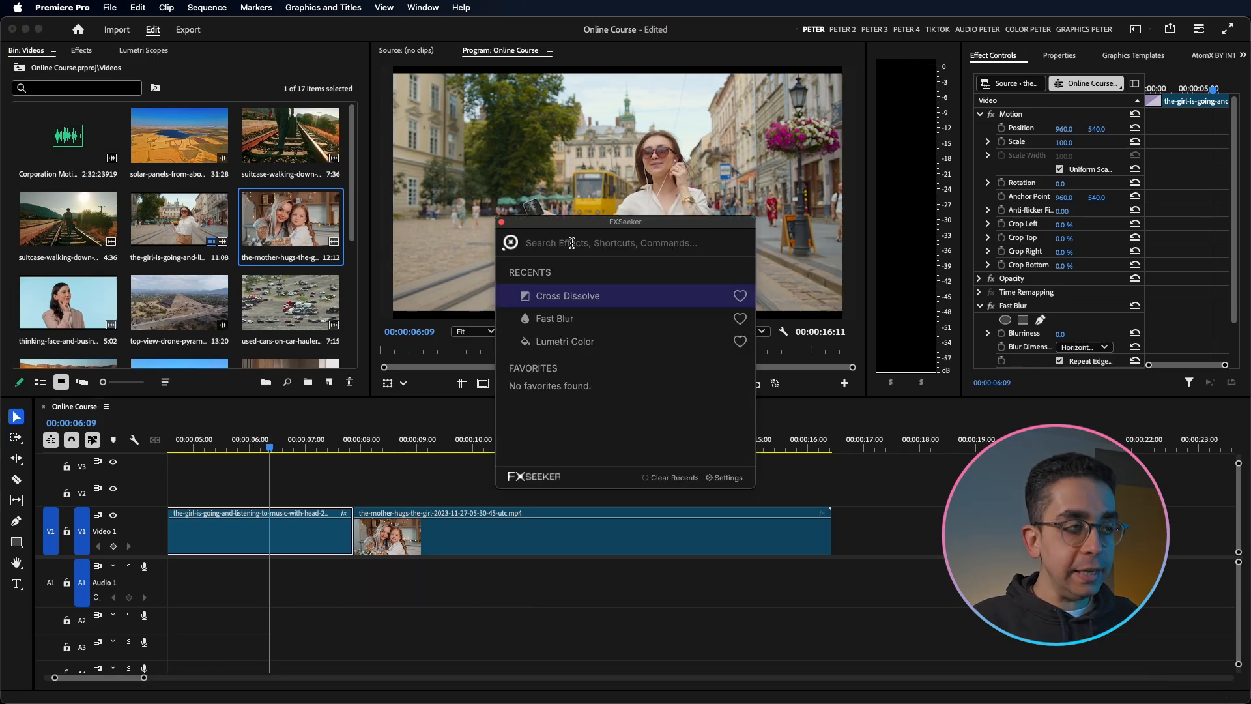
text(scal)
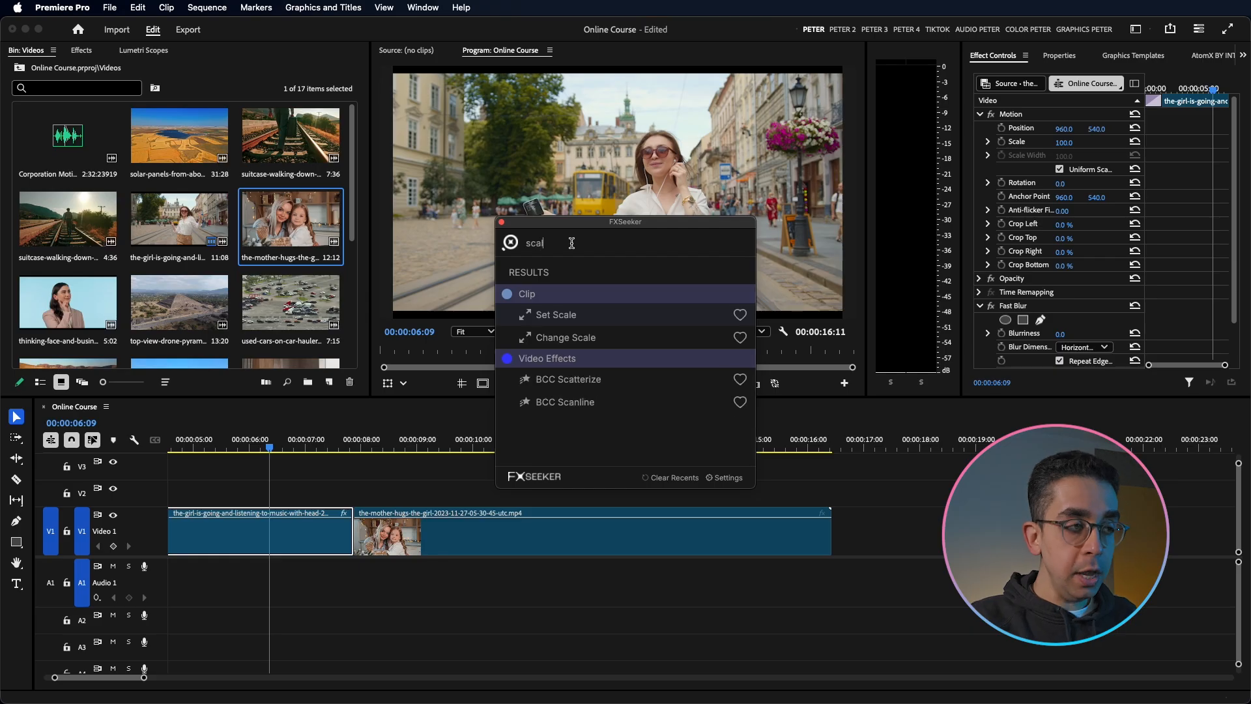
click(572, 320)
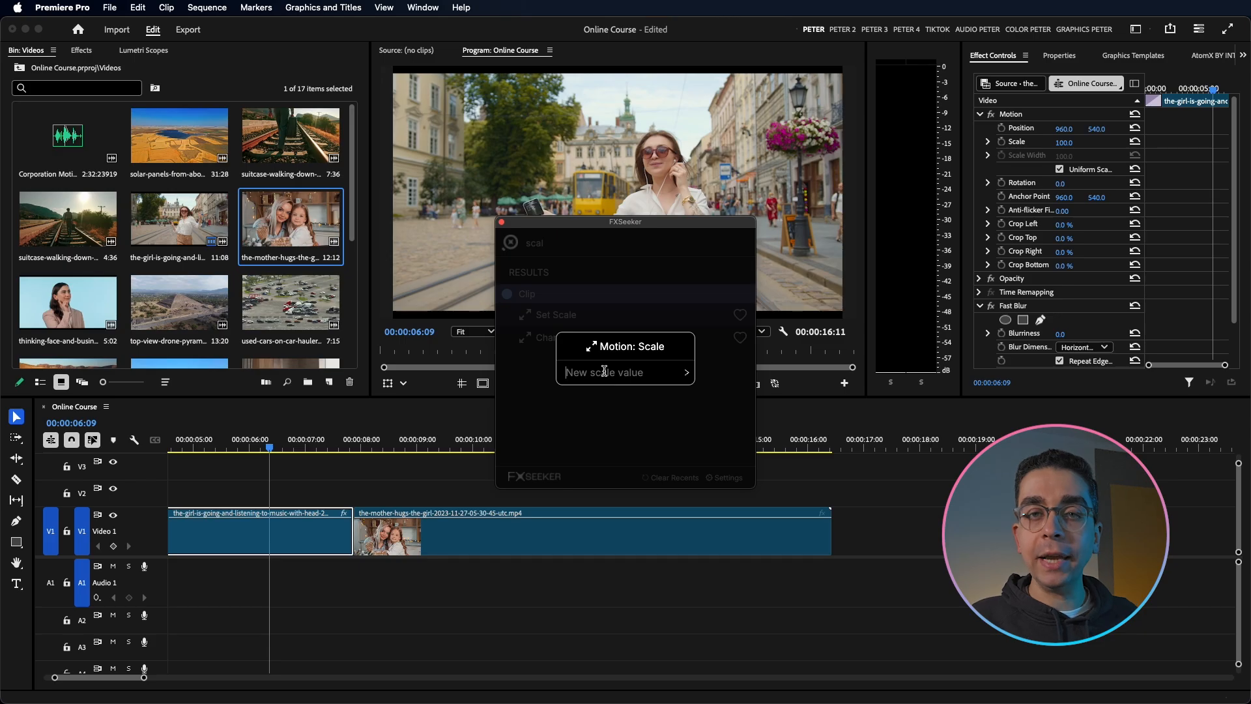
text(120)
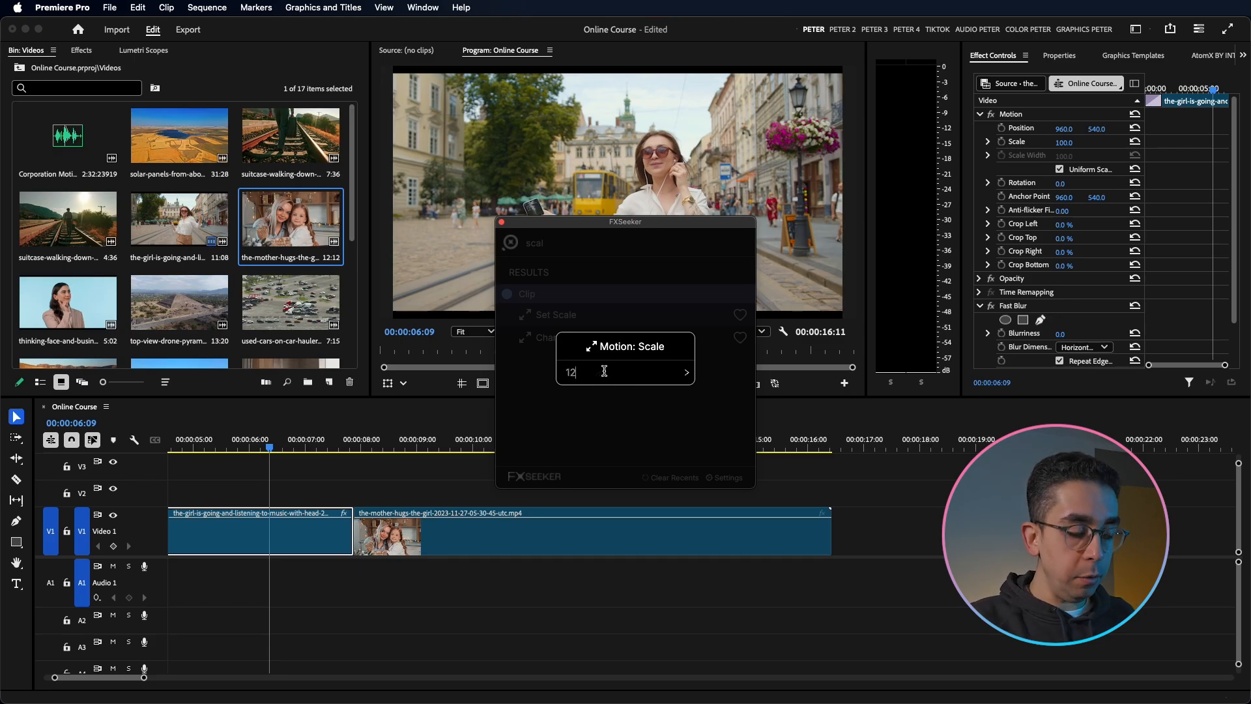
key(Return)
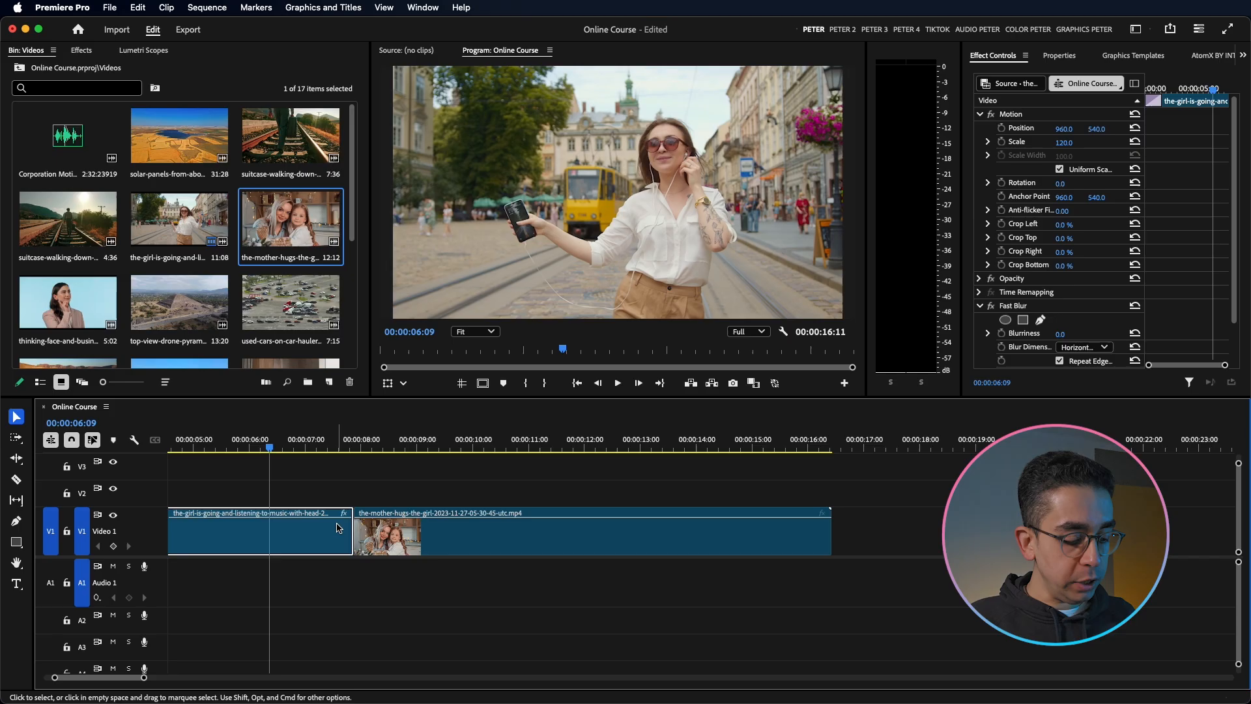
Step: Change the first clip's scale by -20 with FXSeeker's Change Scale command, found by searching for "scal"
key(ctrl+space)
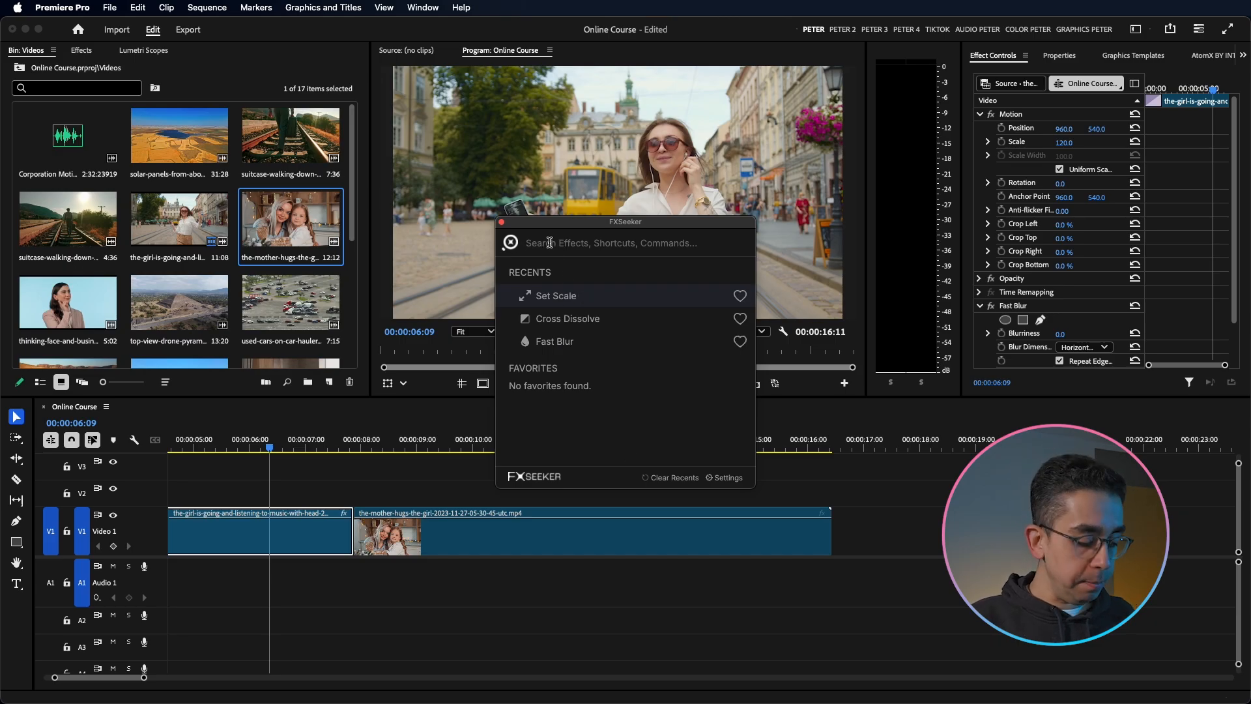
text(scal)
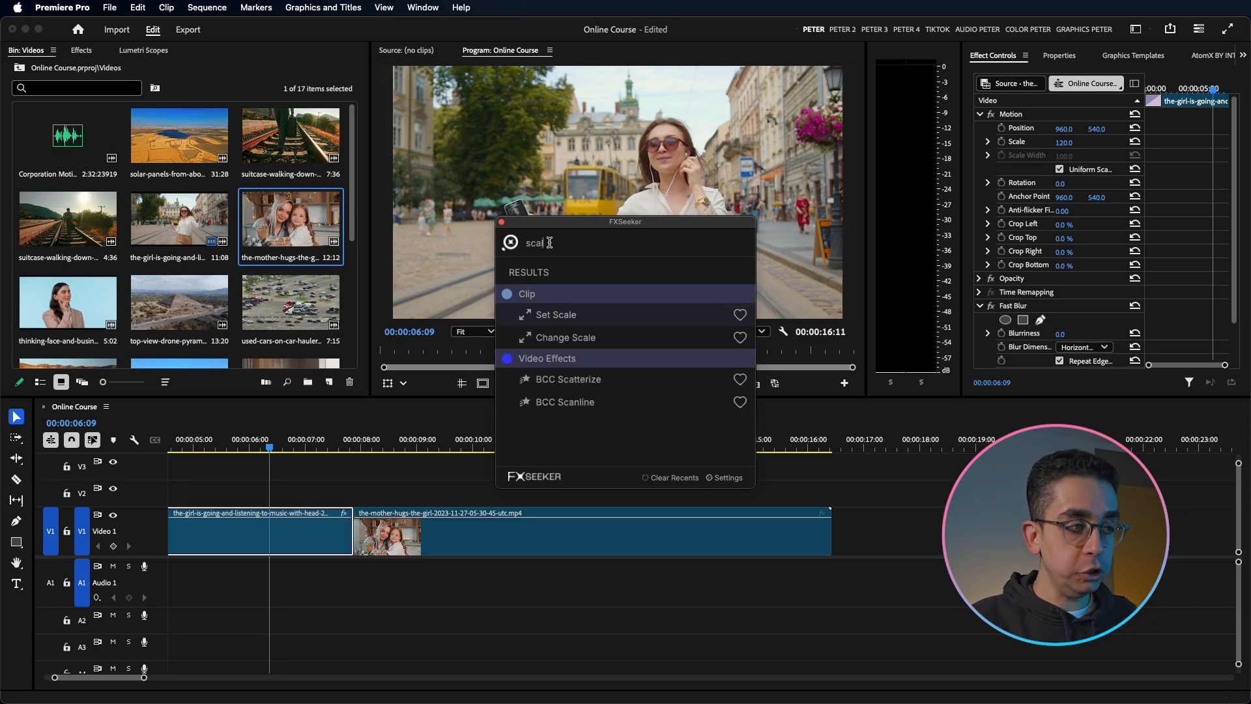
click(572, 341)
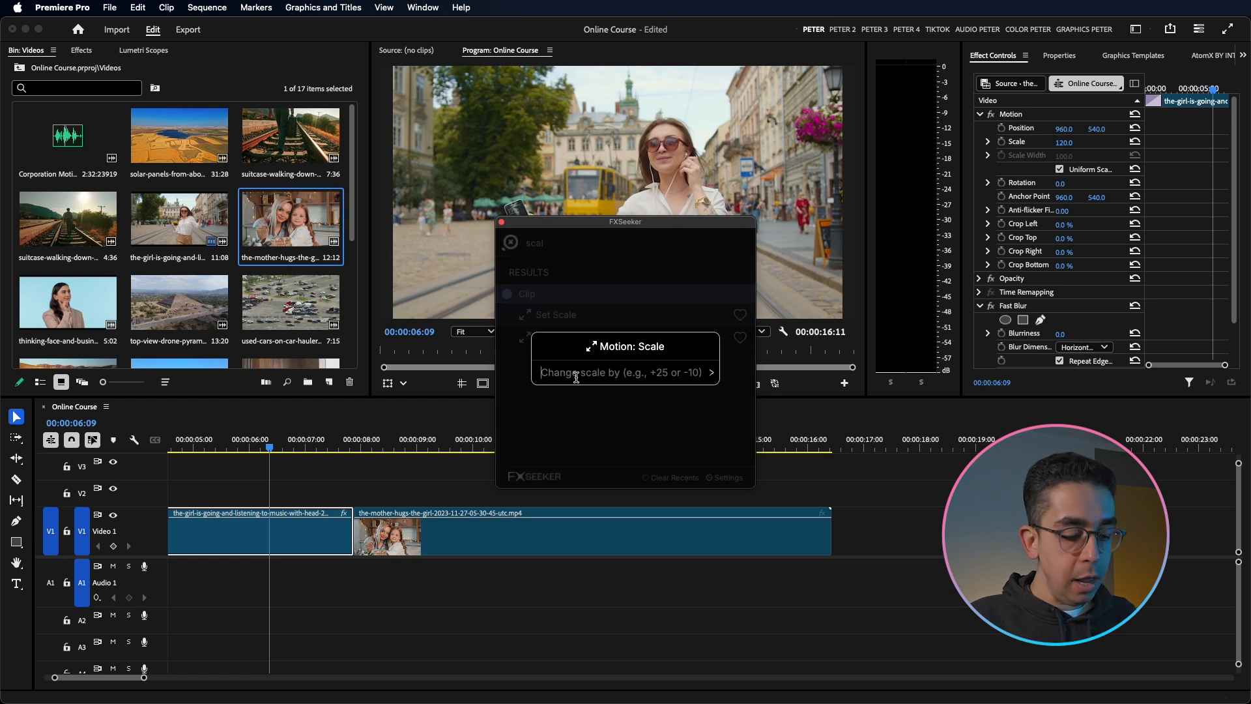
text(-20)
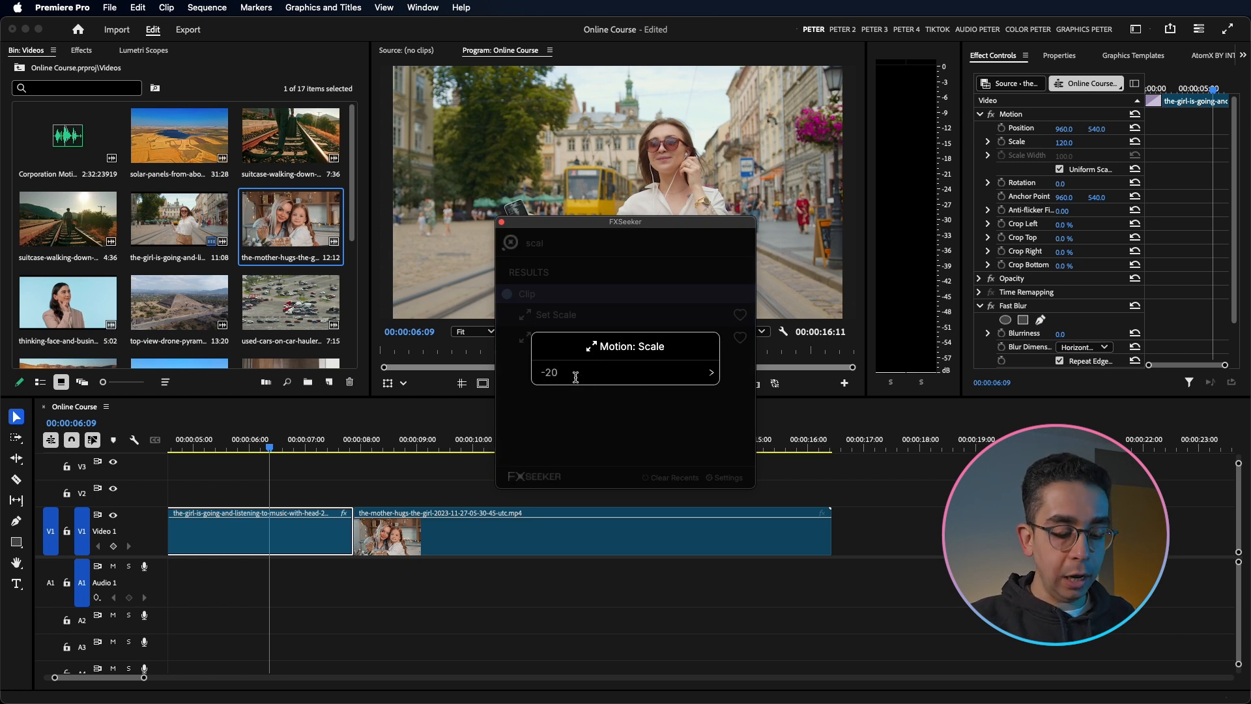
key(Return)
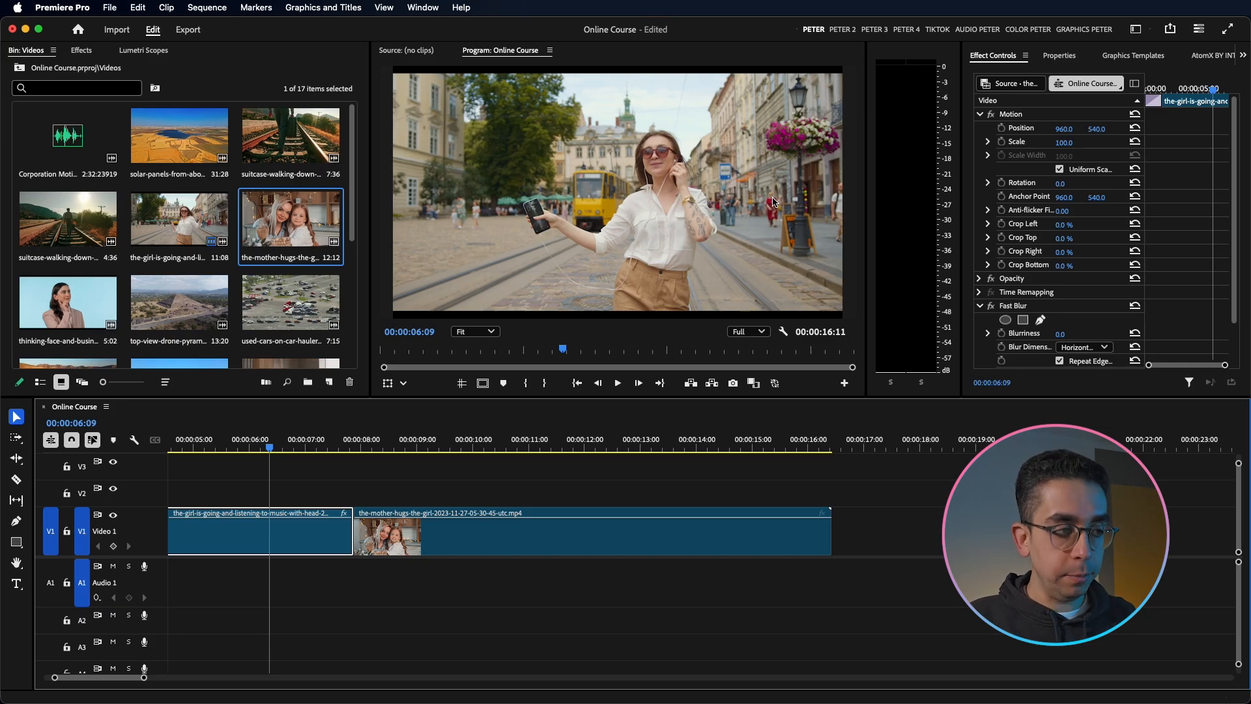
key(ctrl+space)
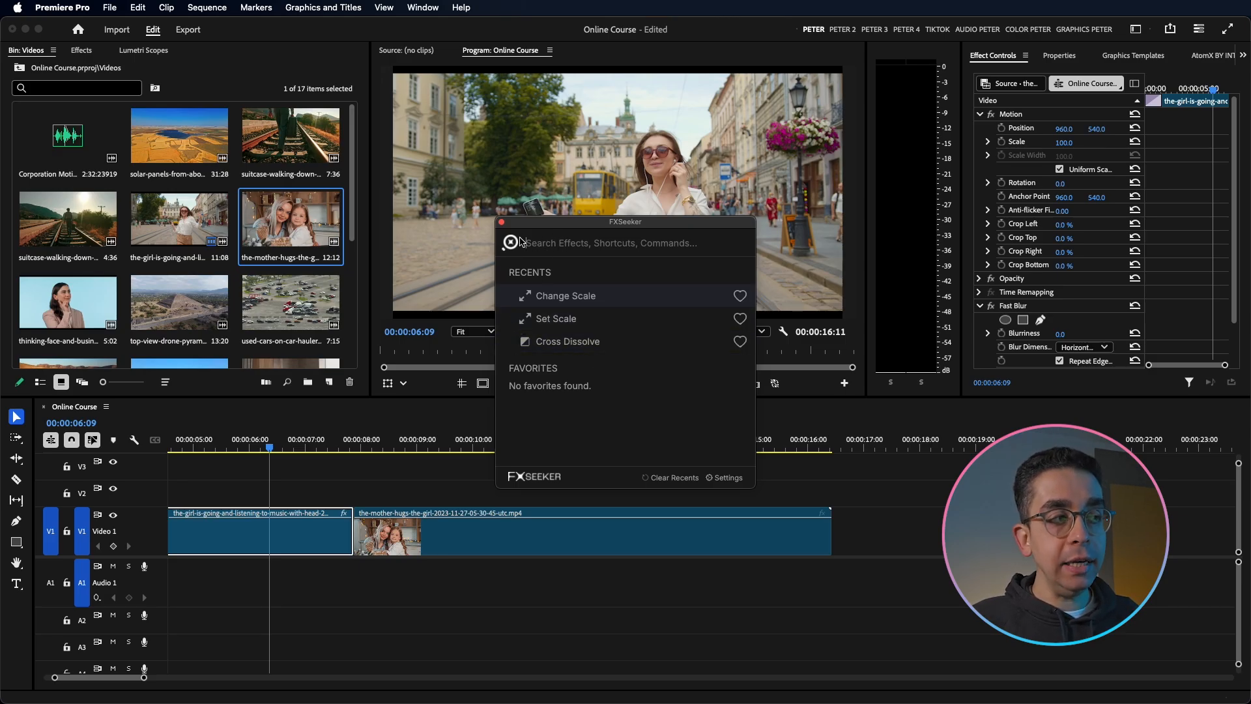
key(Escape)
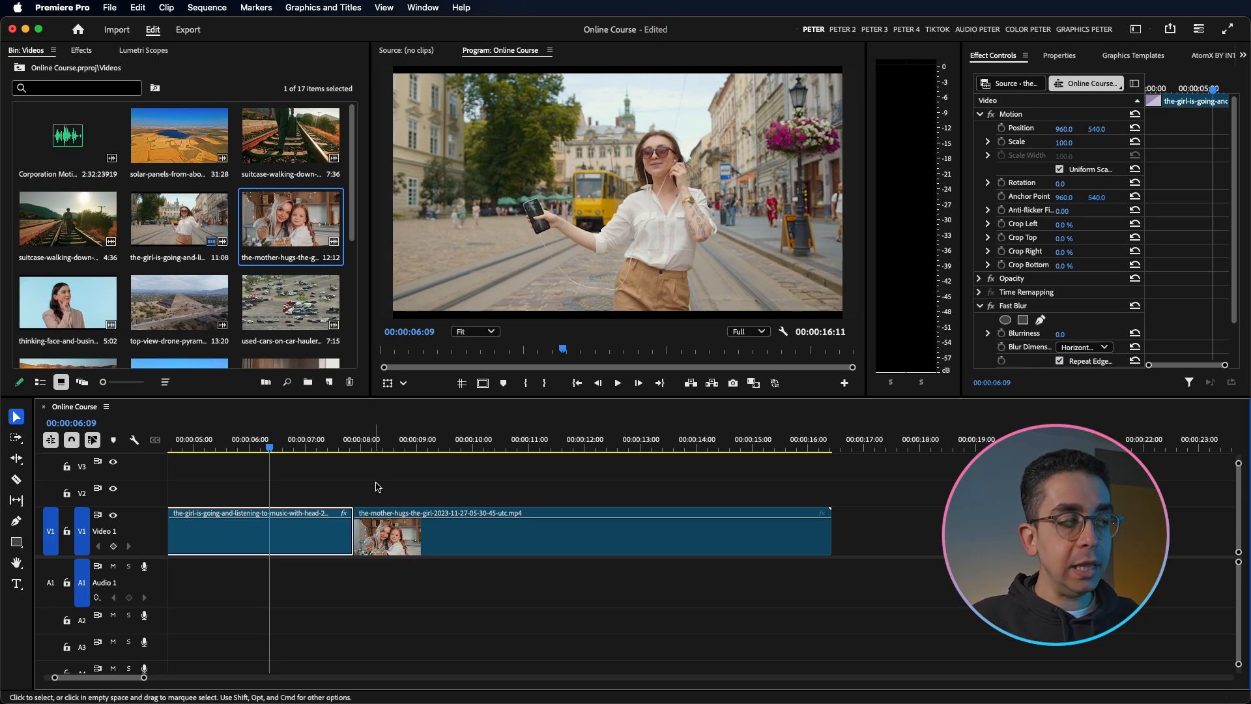
Step: Place the used-cars-on-car-hauler clip directly after the mother-hugs-the-girl clip on V1 and return the playhead to 00:00:06:15
drag(293, 300, 1064, 572)
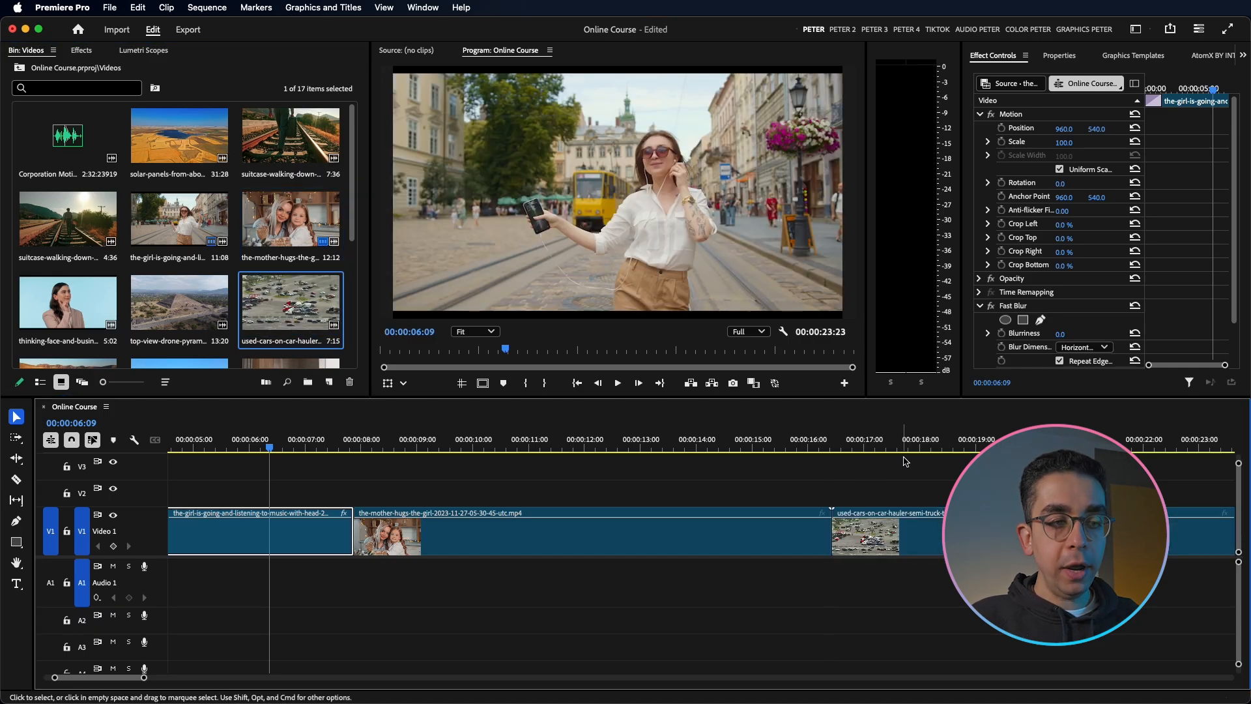
click(916, 448)
drag(918, 446, 282, 477)
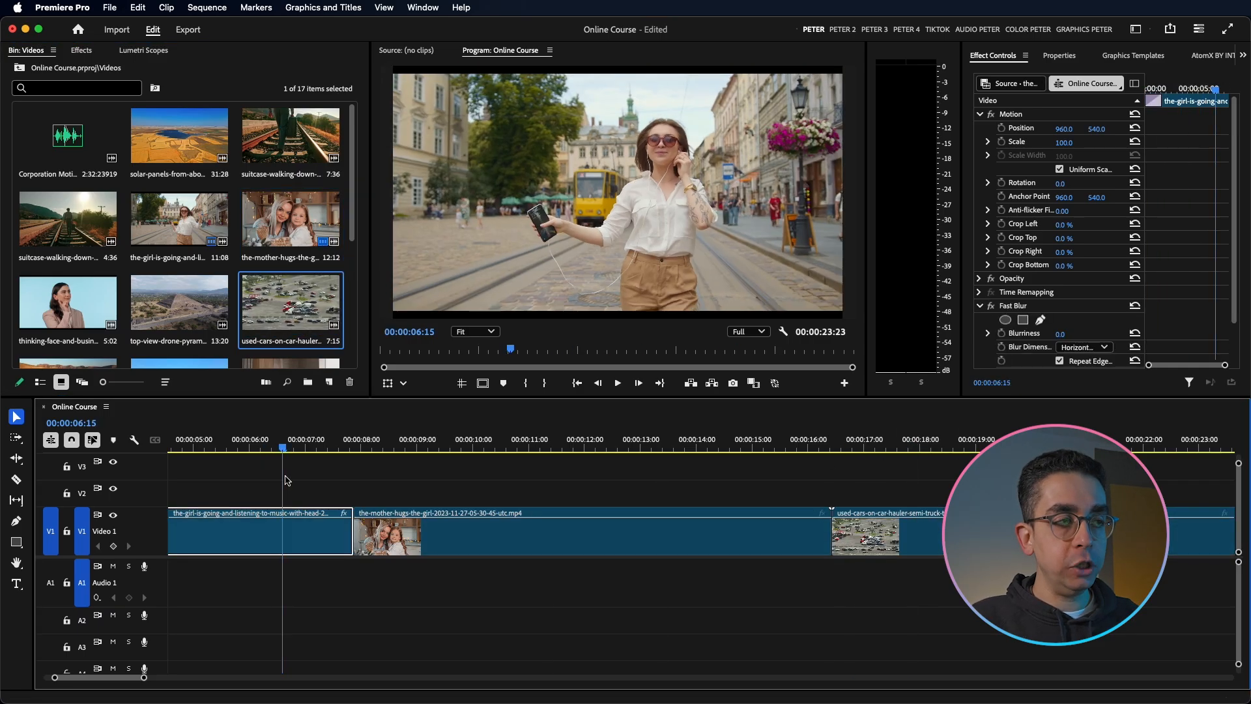
Step: Delete the Cross Dissolve at the start of the first V1 clip and move the playhead to about 00:00:04:21
scroll(262, 507, left, 5)
click(212, 537)
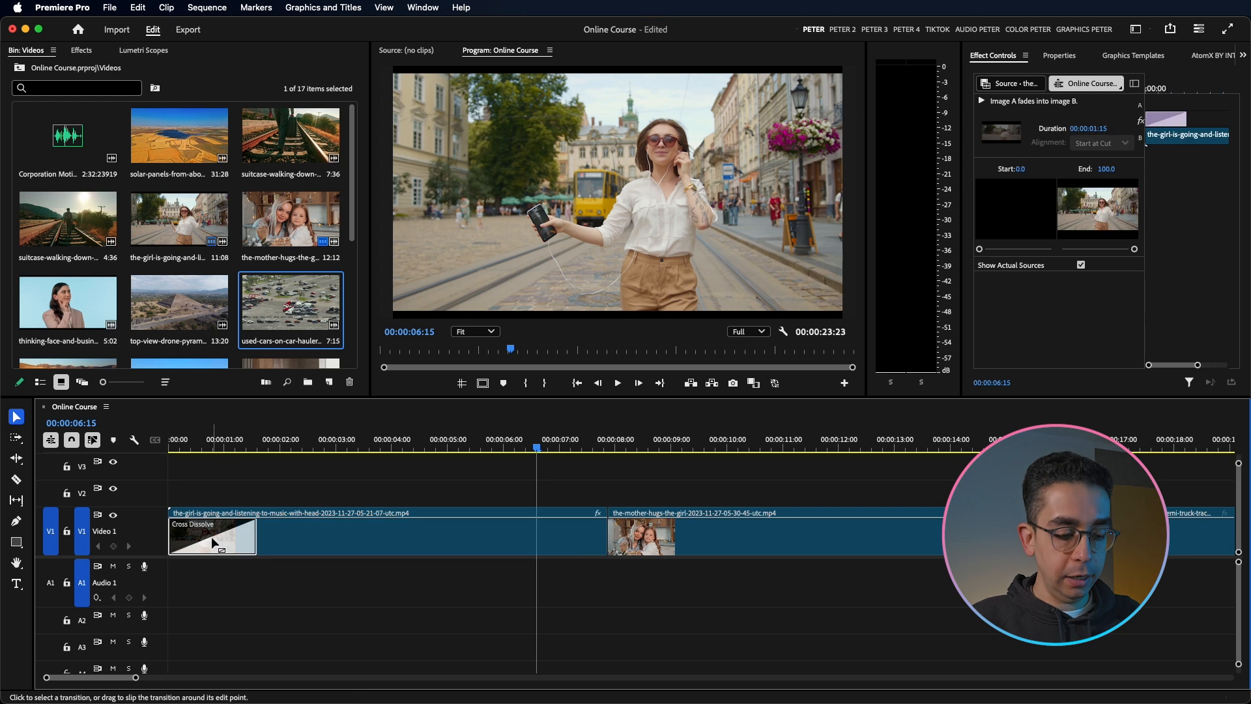
key(Delete)
key(minus)
drag(363, 440, 303, 441)
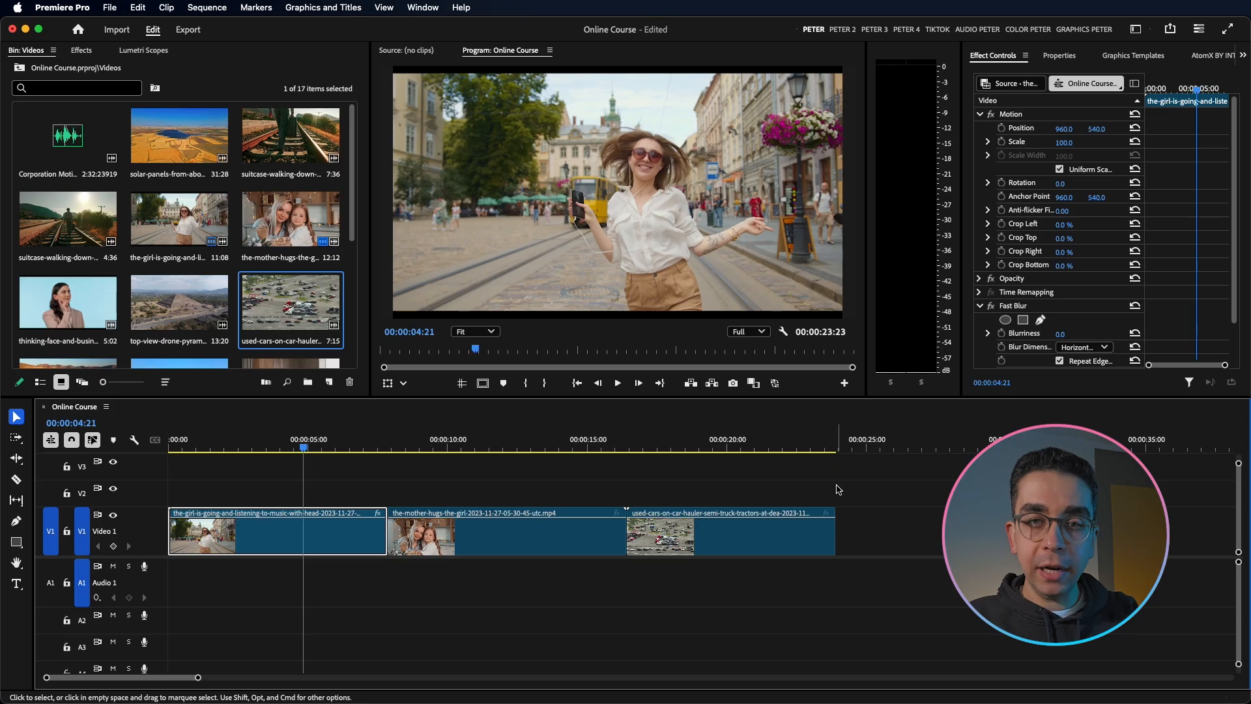
Step: Select all three V1 clips, set their scale to 50 with FXSeeker's Set Scale command, and scrub through the result
drag(777, 483, 171, 570)
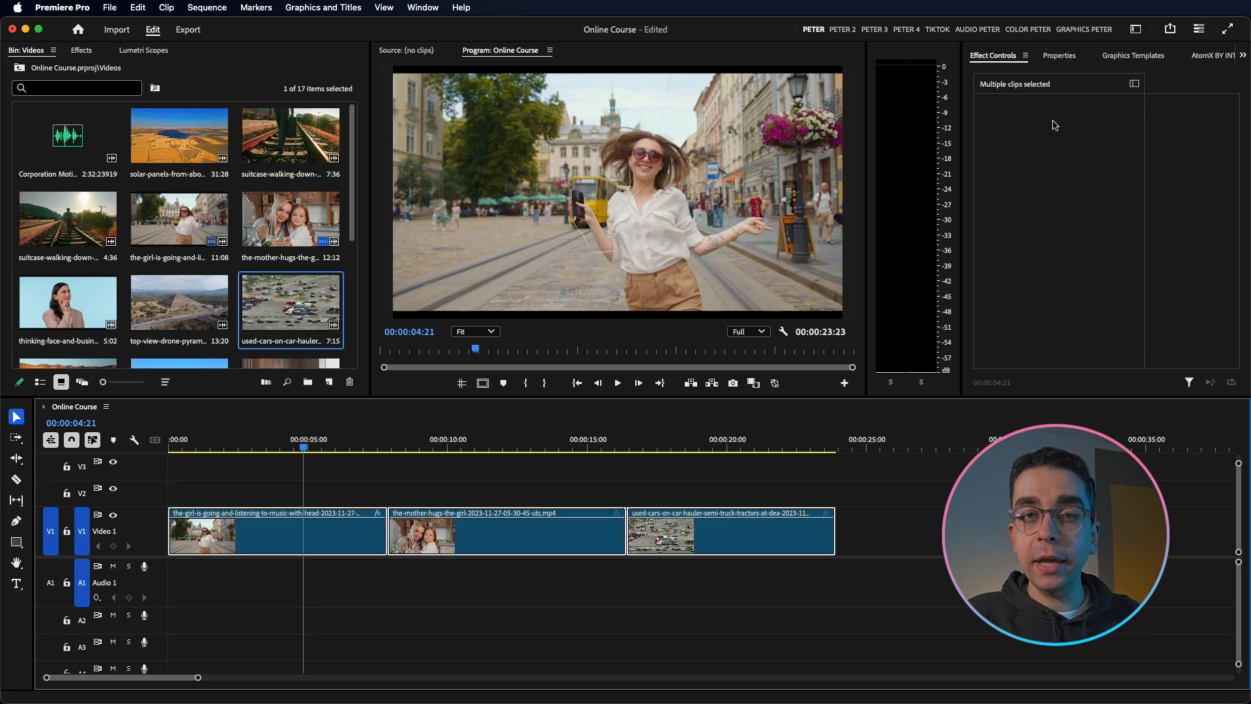
click(1057, 56)
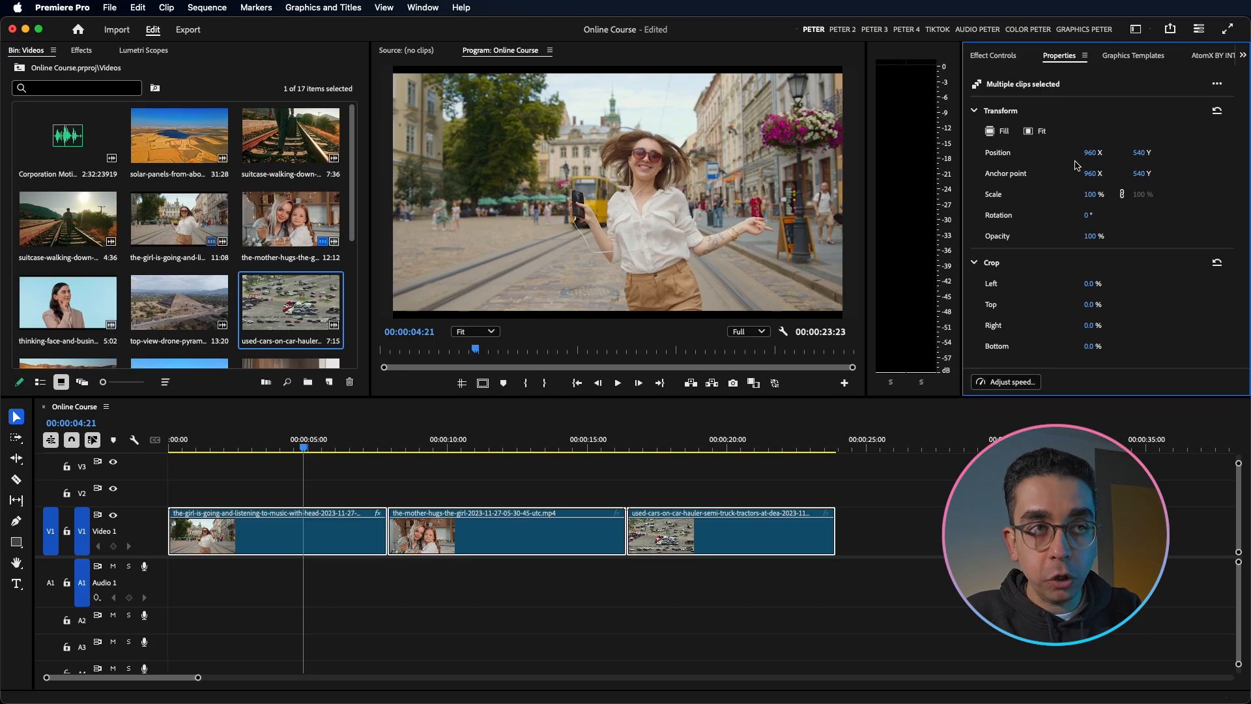
click(1009, 59)
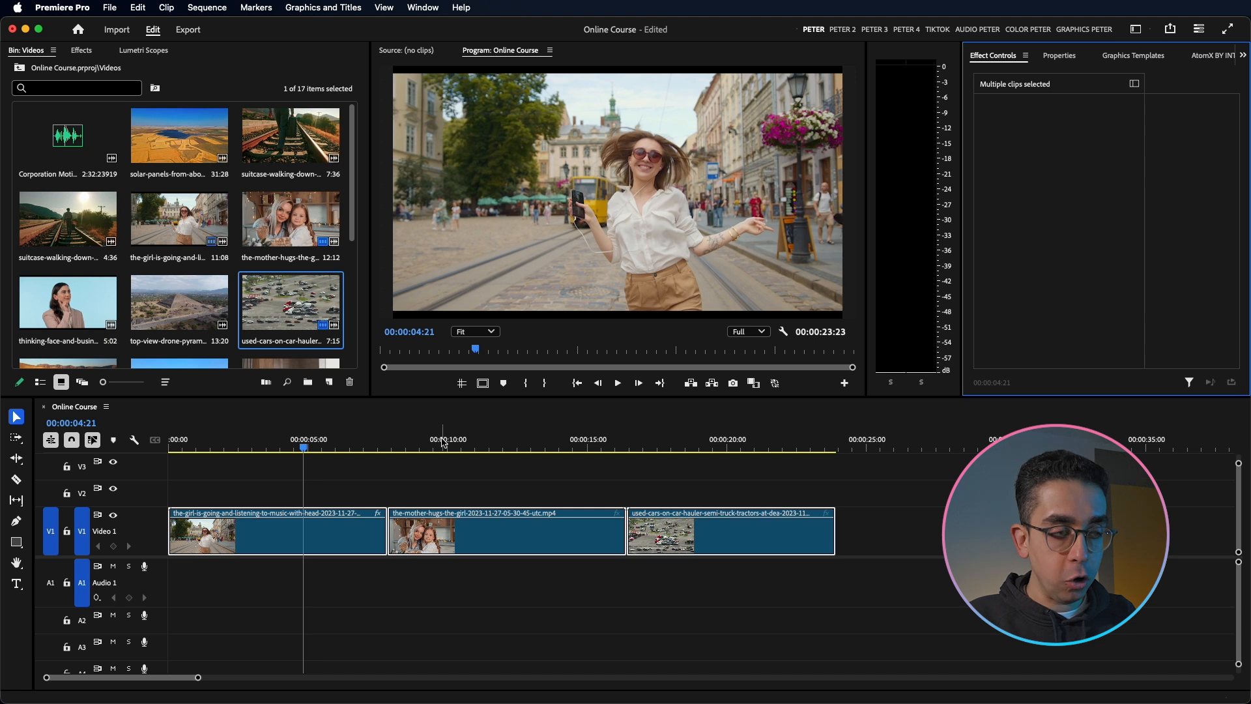
key(ctrl+space)
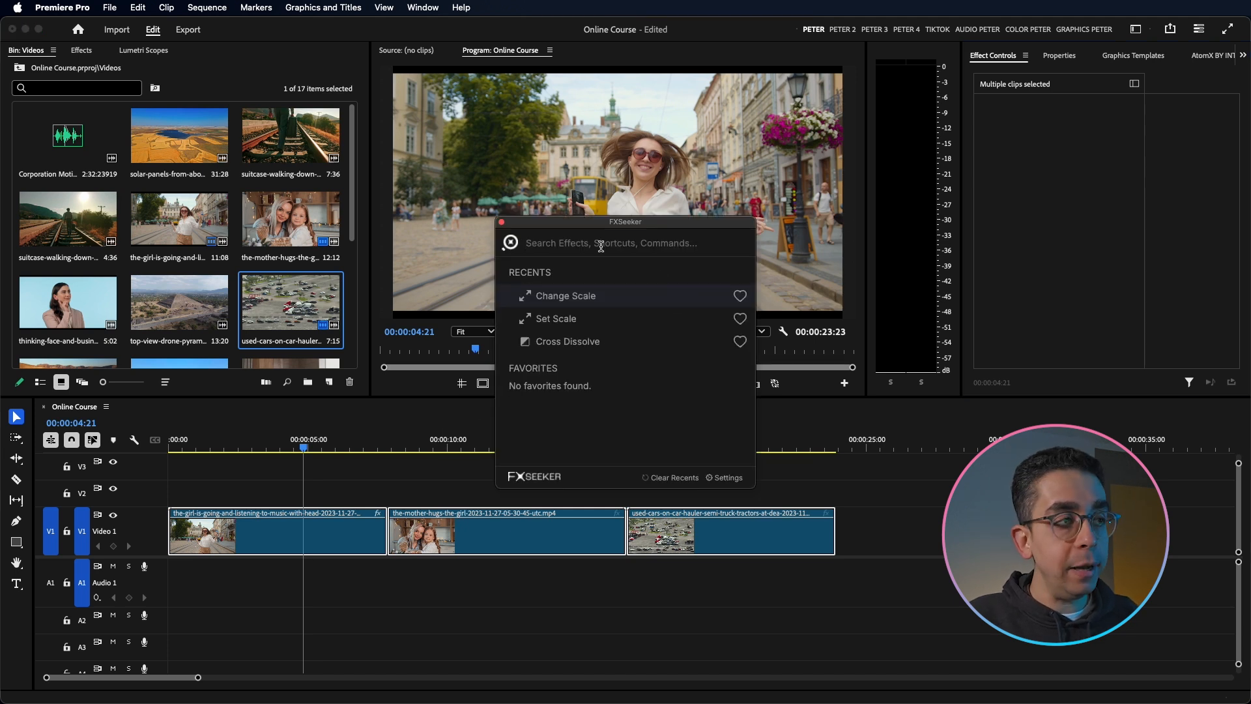
click(555, 320)
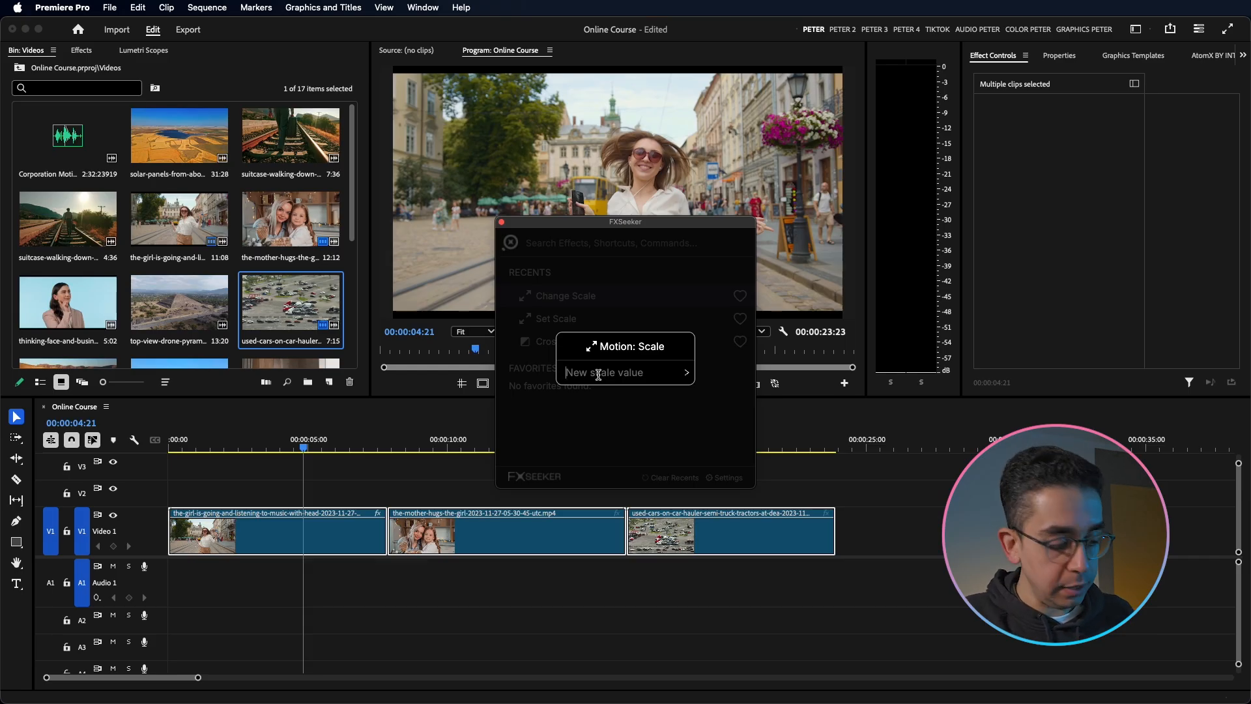
text(50)
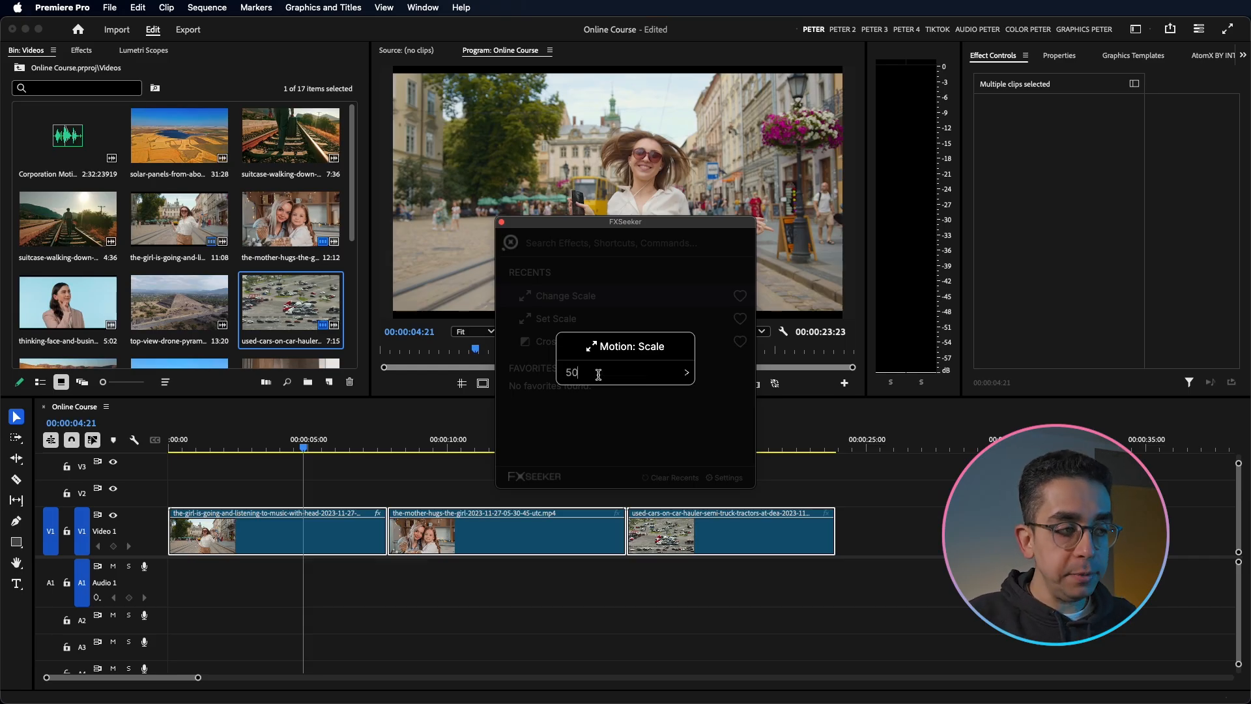
key(Return)
click(498, 456)
drag(531, 445, 316, 494)
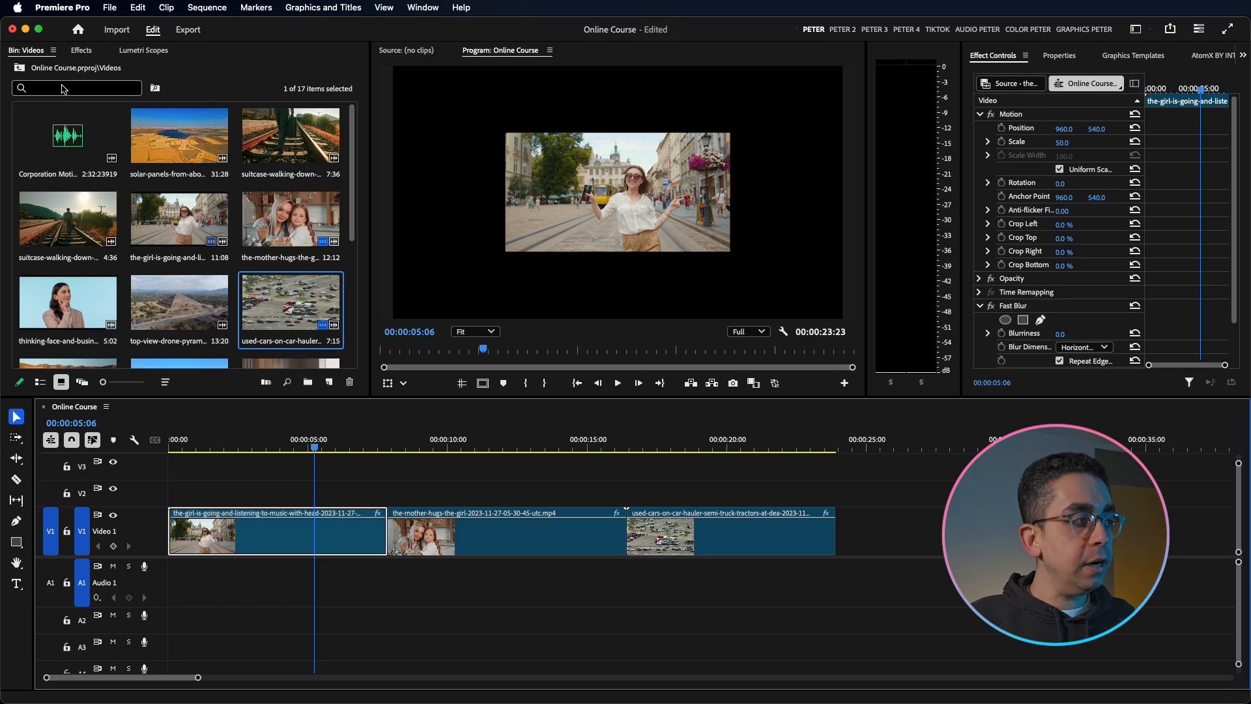
Step: Place the Corporation Motivation audio at the start of track A1
click(83, 131)
drag(77, 145, 290, 603)
key(minus)
Step: Cut the A1 music at 00:00:10:23 and 00:00:36:06, delete the section between the cuts, and close the gap
drag(242, 447, 321, 447)
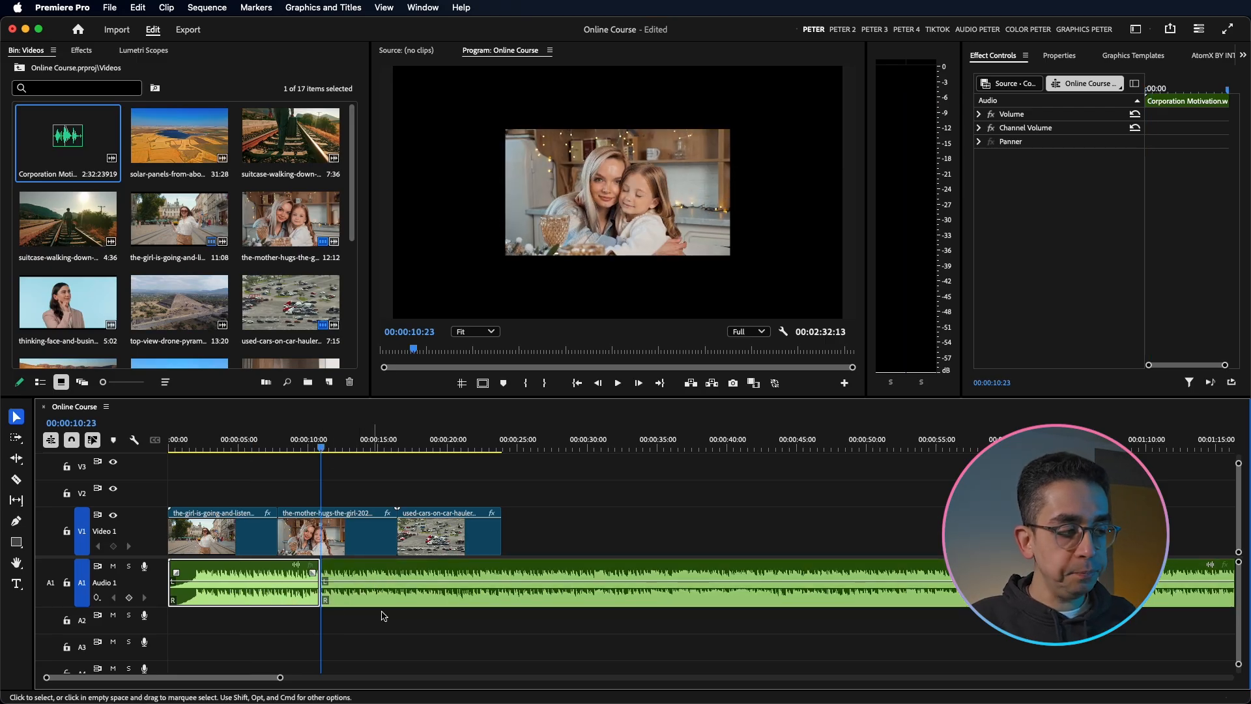
key(super+k)
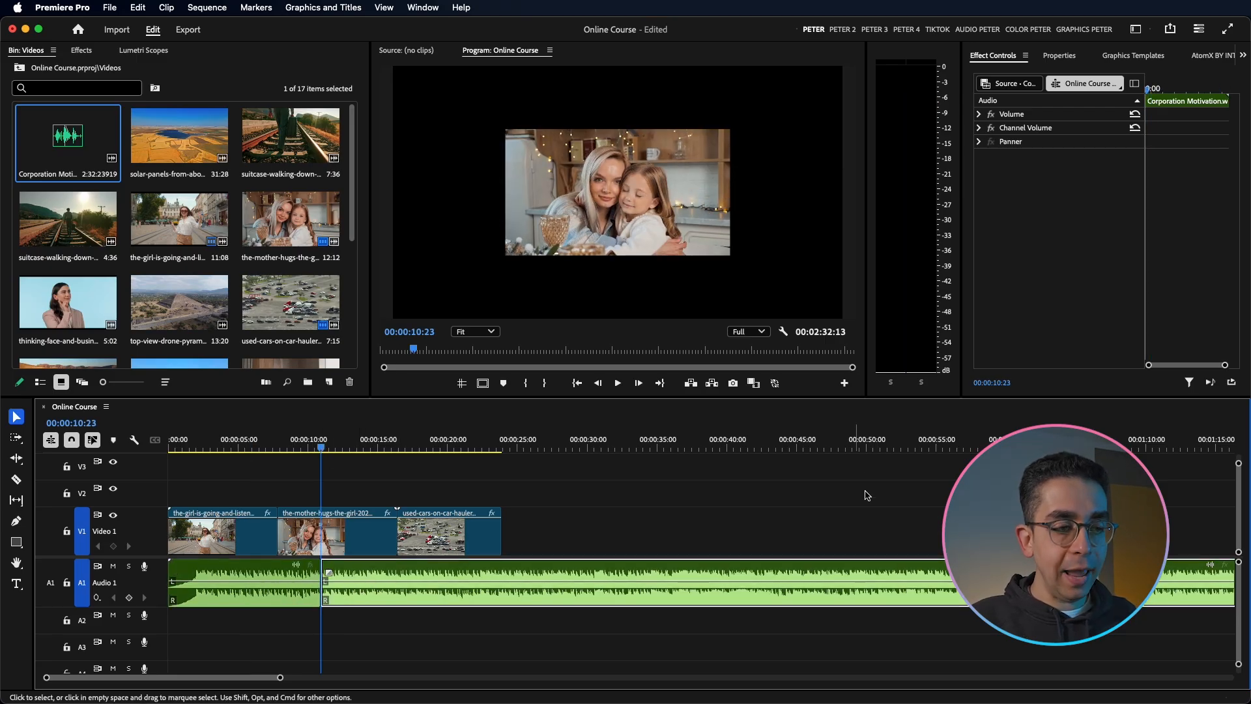
click(676, 446)
key(super+k)
click(602, 601)
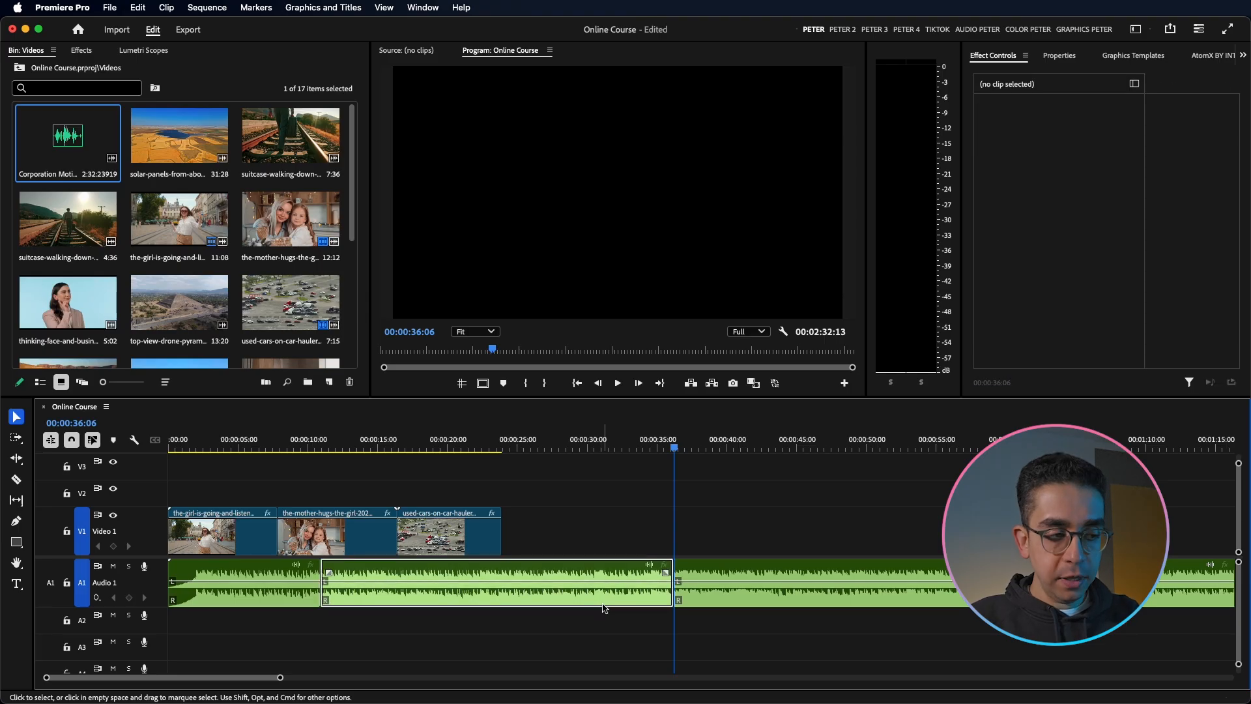
key(Delete)
drag(750, 600, 397, 595)
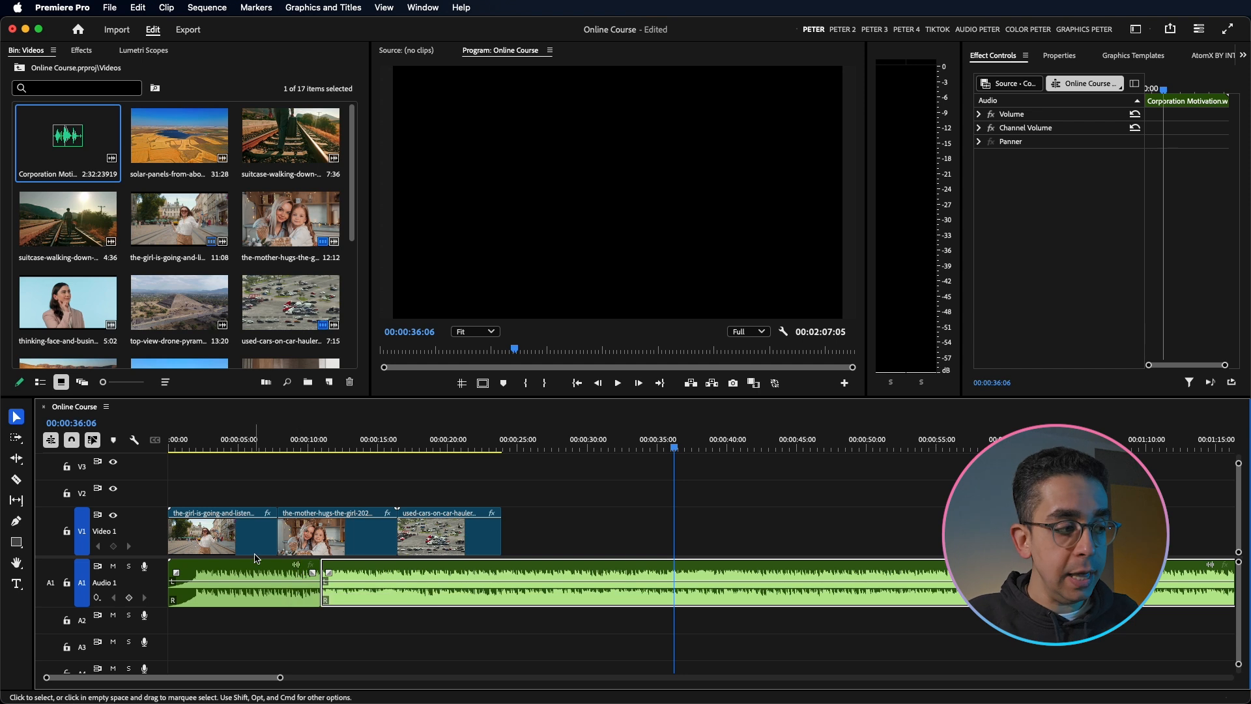
Step: Play the sequence across the joined music clips on A1 to check the audio cut
click(303, 447)
key(space)
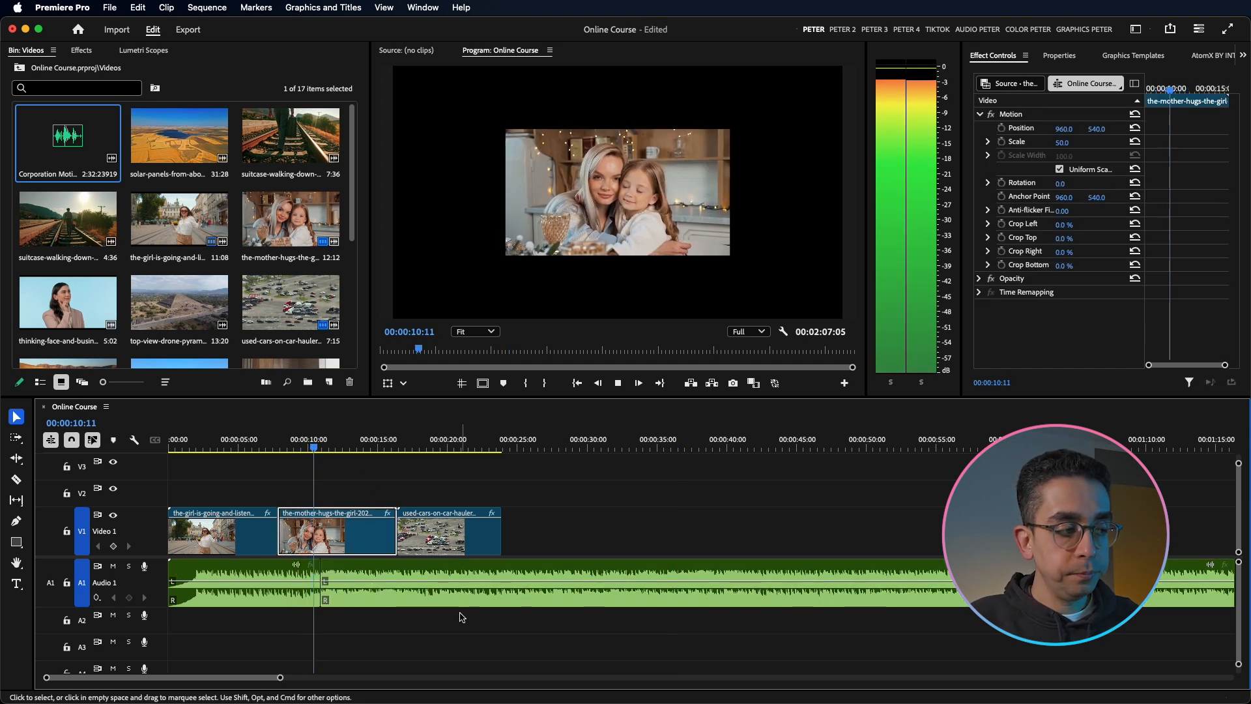
key(space)
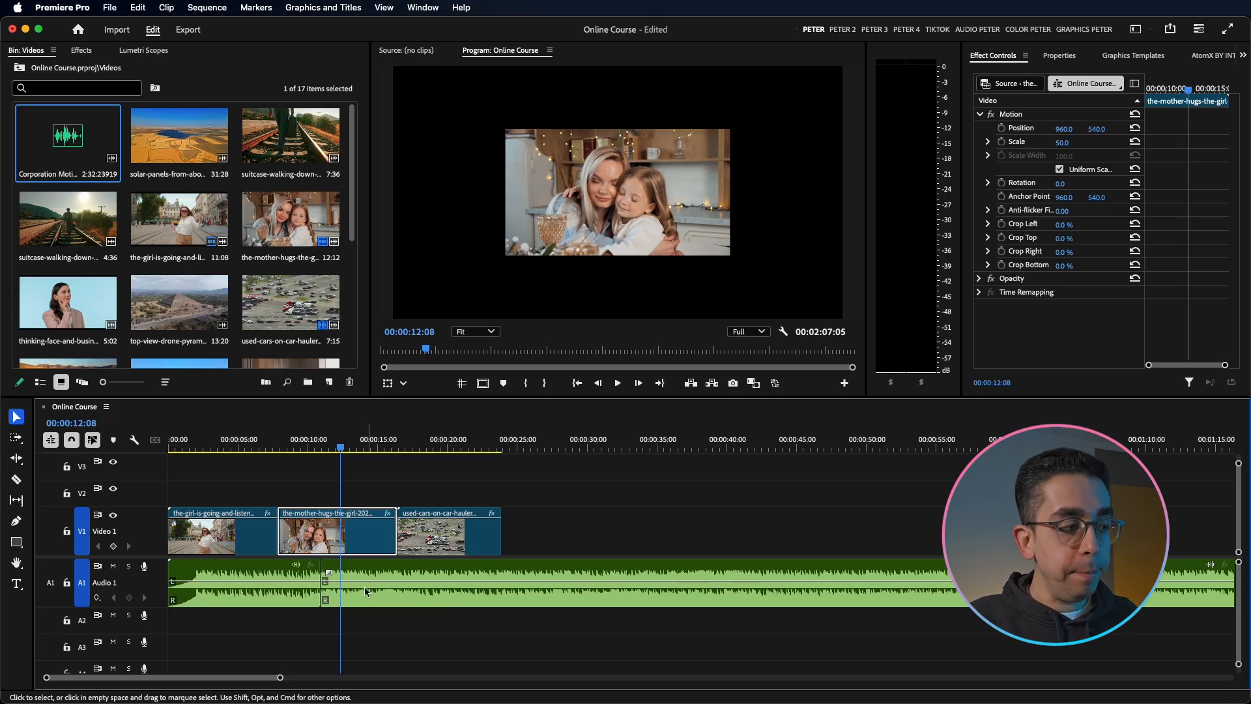
Step: Select both music clips on A1 and apply FXSeeker's Constant Power transition with a duration of 55 frames
click(321, 593)
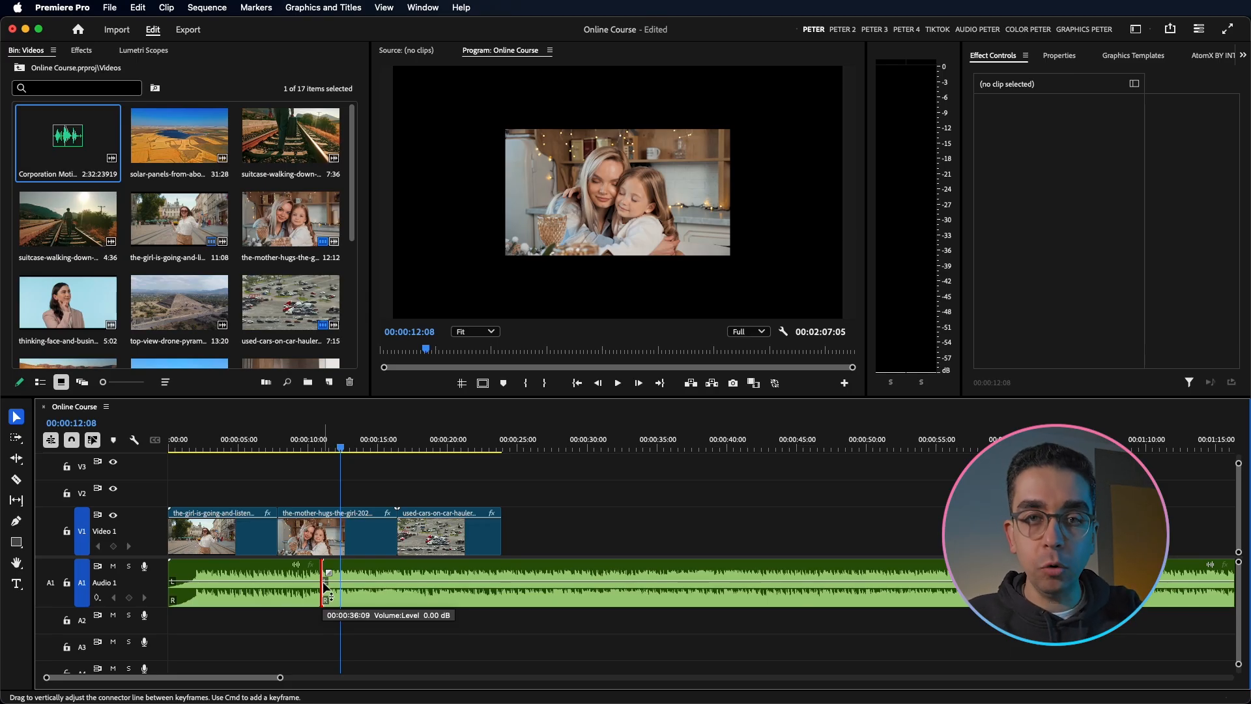
drag(358, 633, 301, 599)
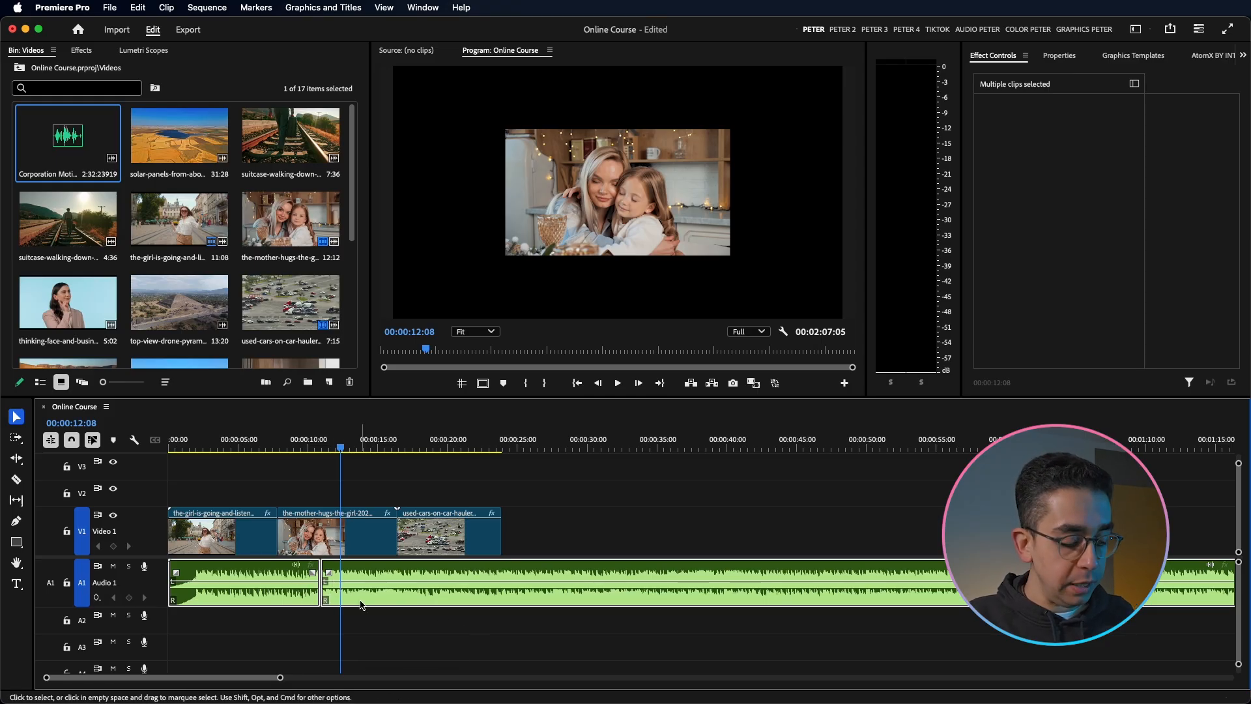
key(super+space)
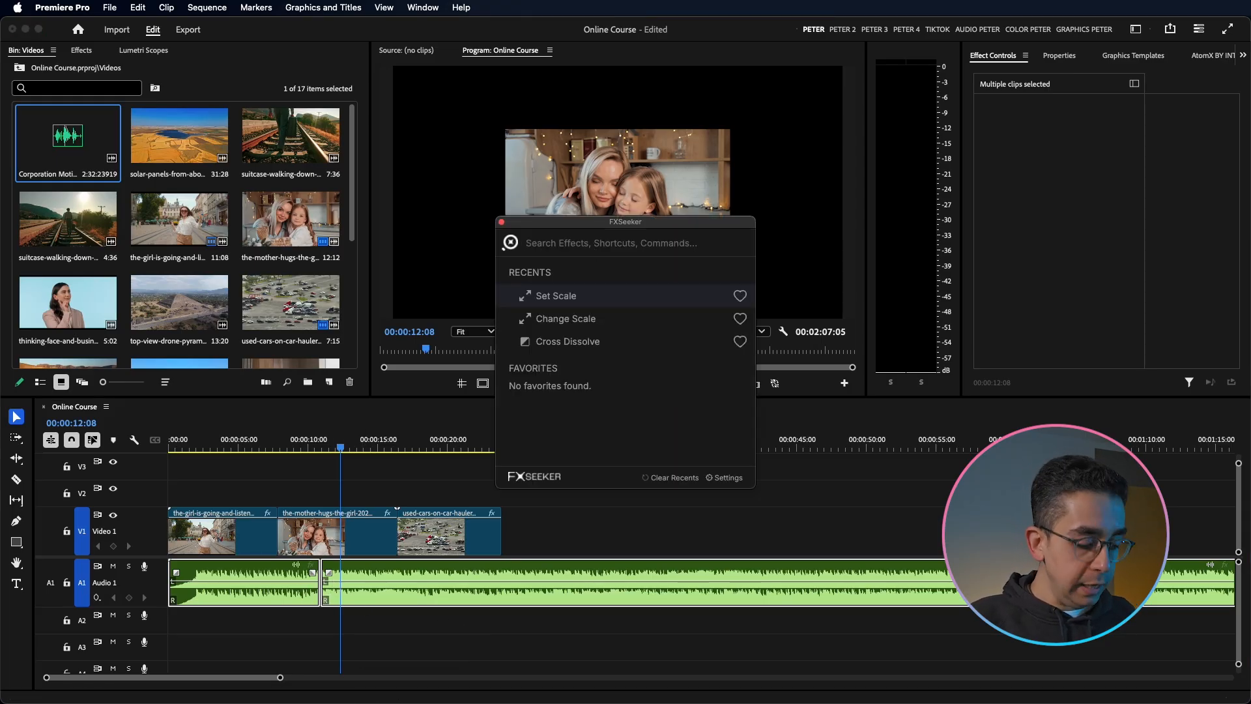
text(const)
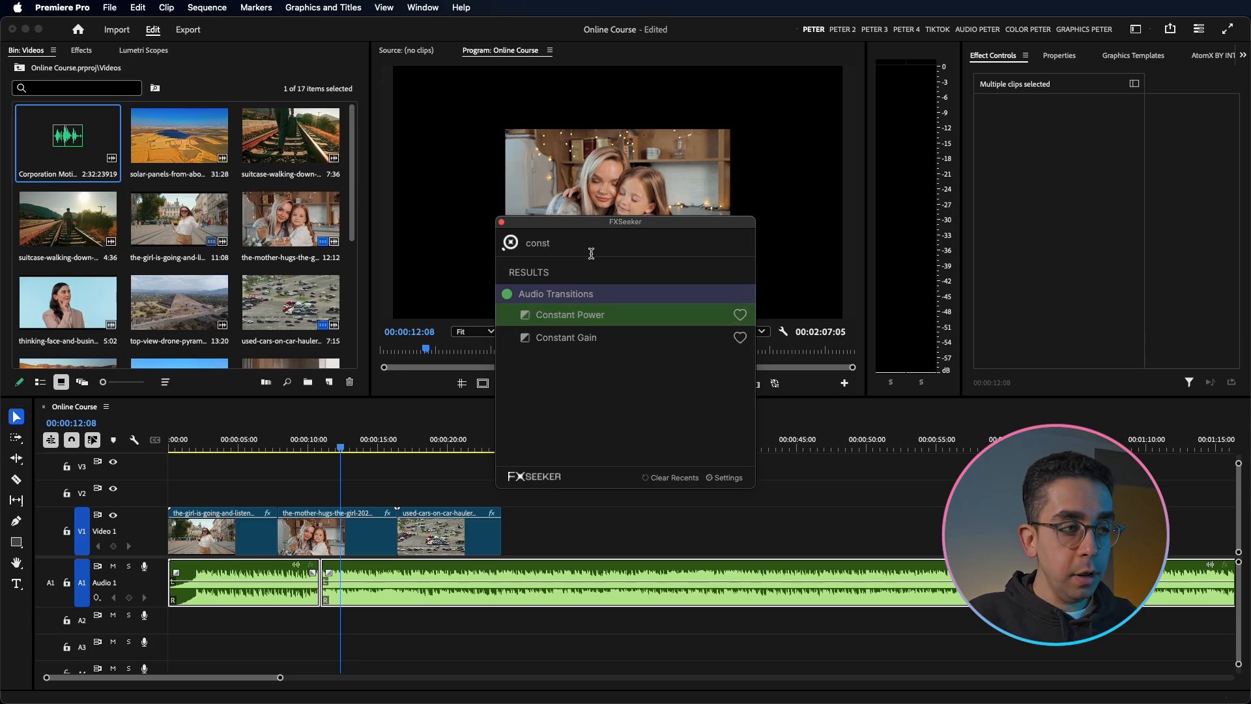
click(577, 319)
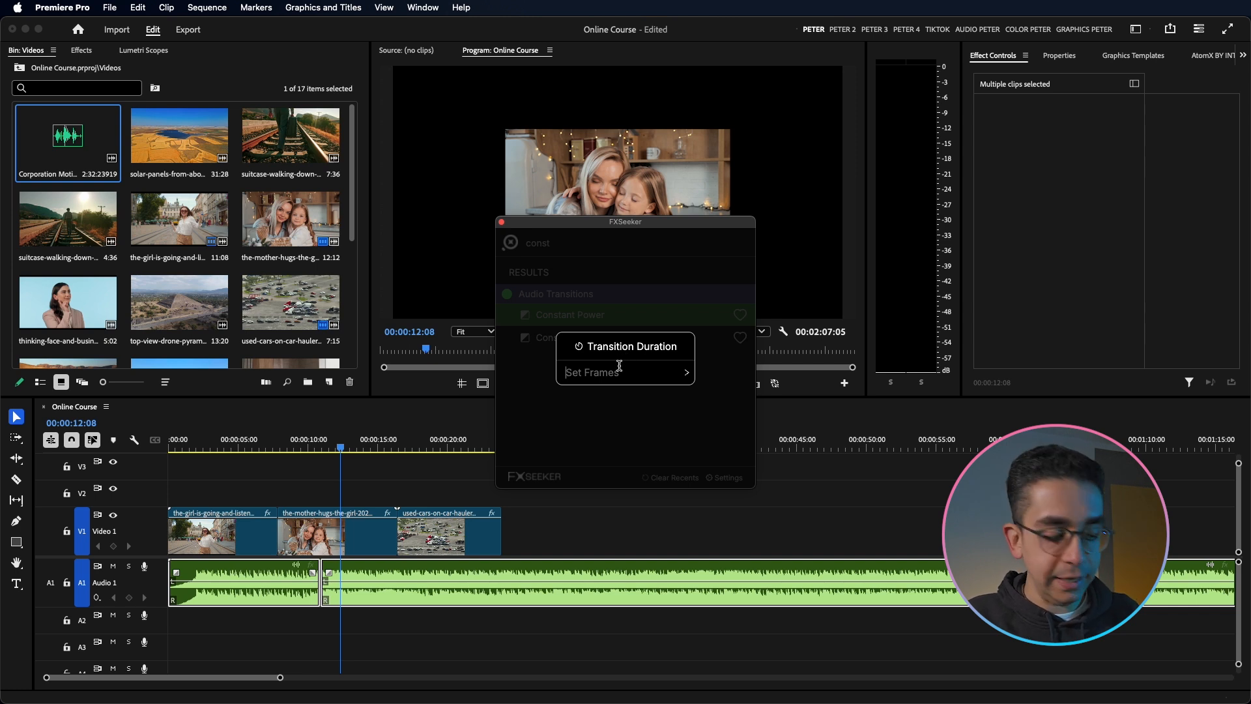
text(55)
key(Return)
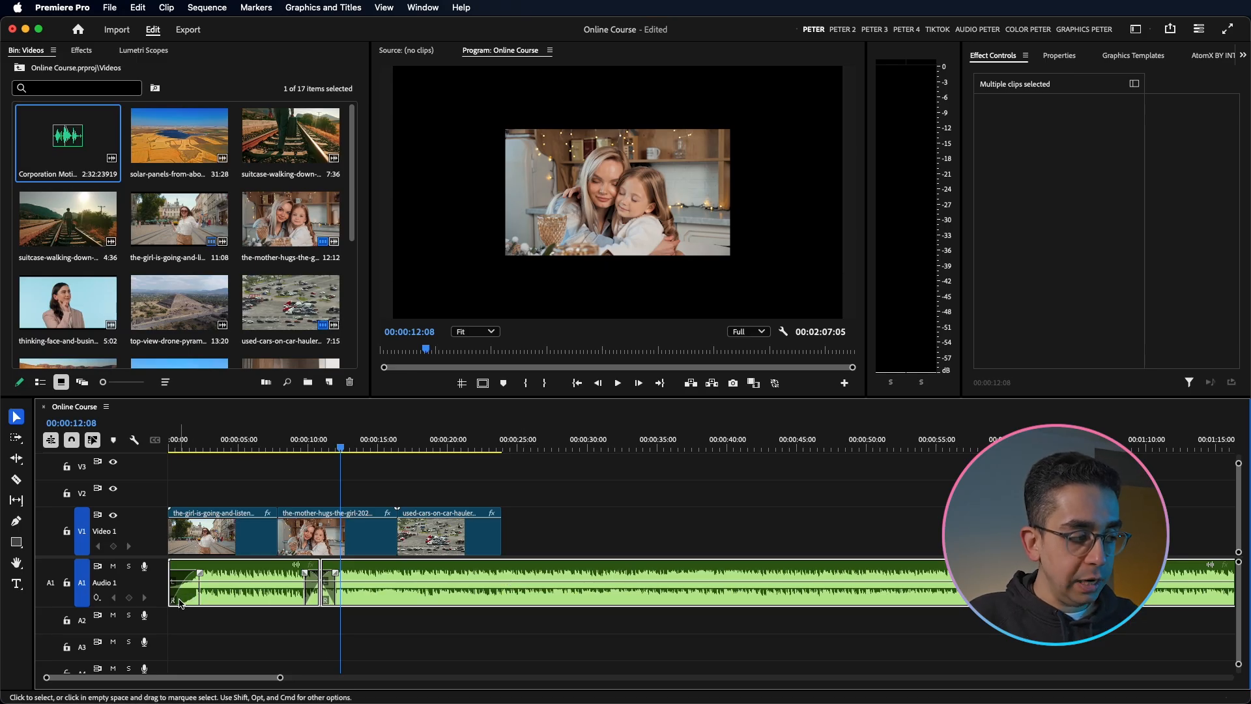
Step: Remove only the Constant Power transition at the start of the first A1 music clip, keeping both clips on the track
key(Delete)
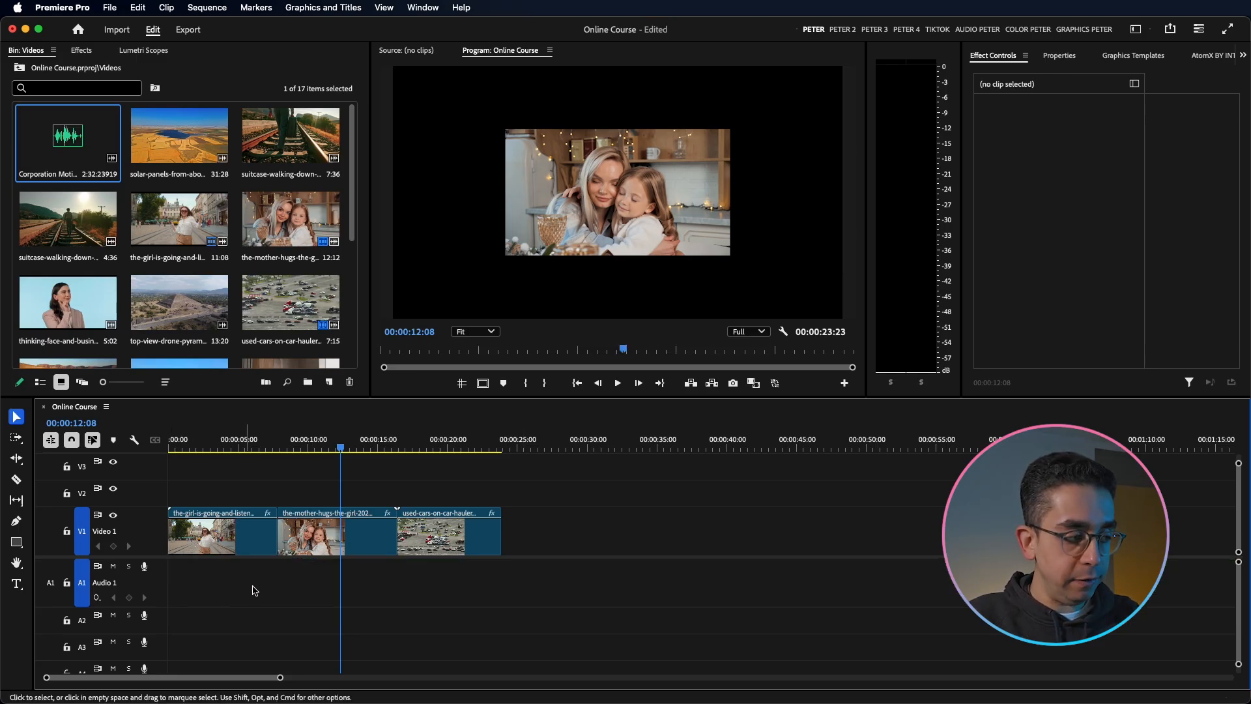
key(super+z)
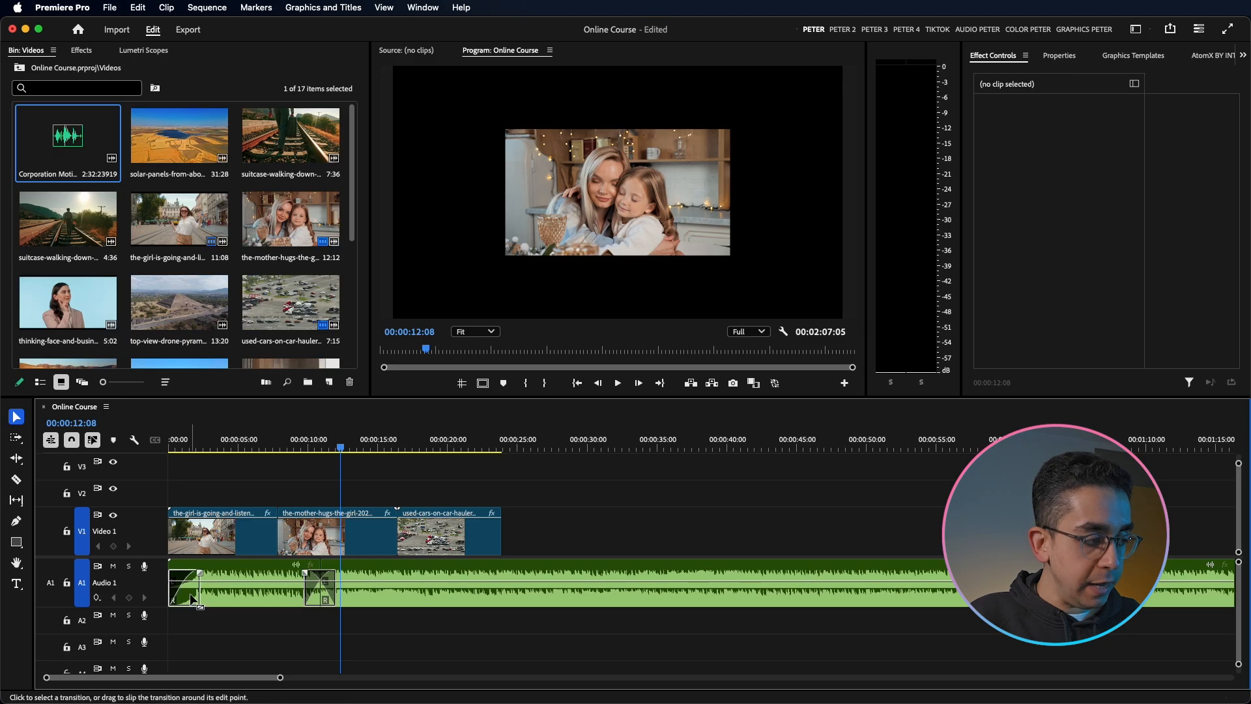
click(192, 599)
key(Delete)
Step: Play the sequence from 00:00:08:22 across the Constant Power transition between the two A1 music clips
click(294, 446)
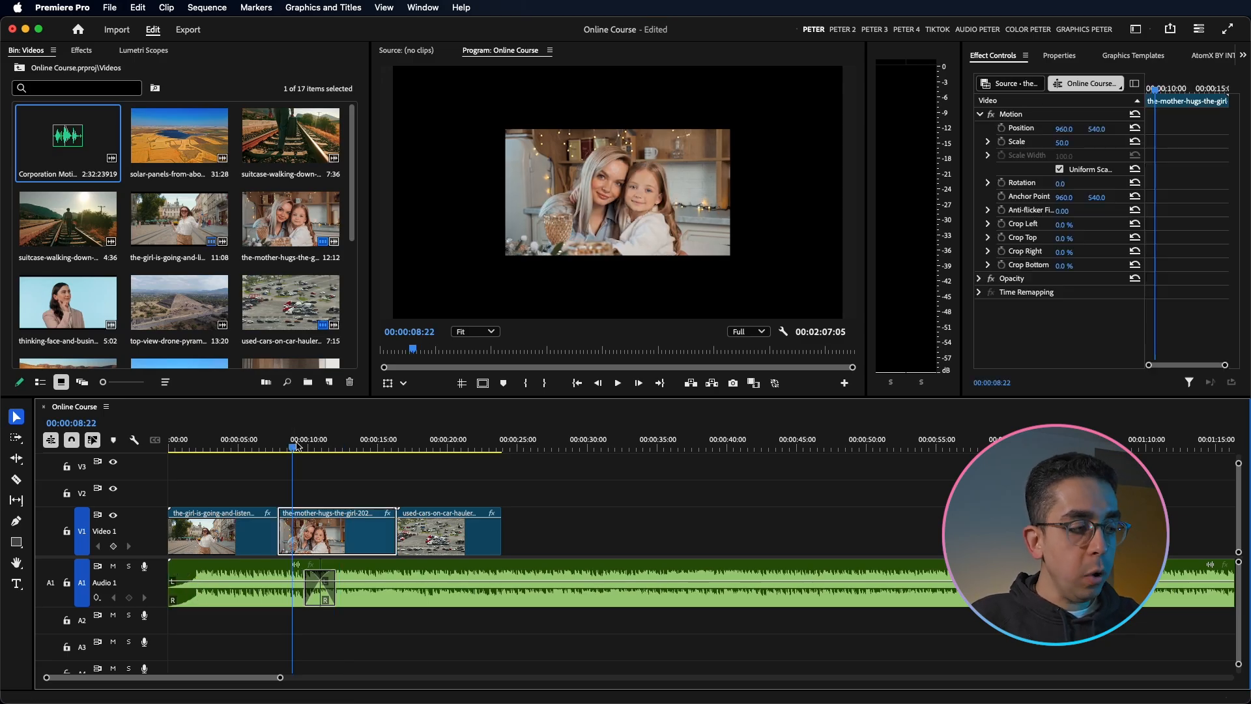
key(space)
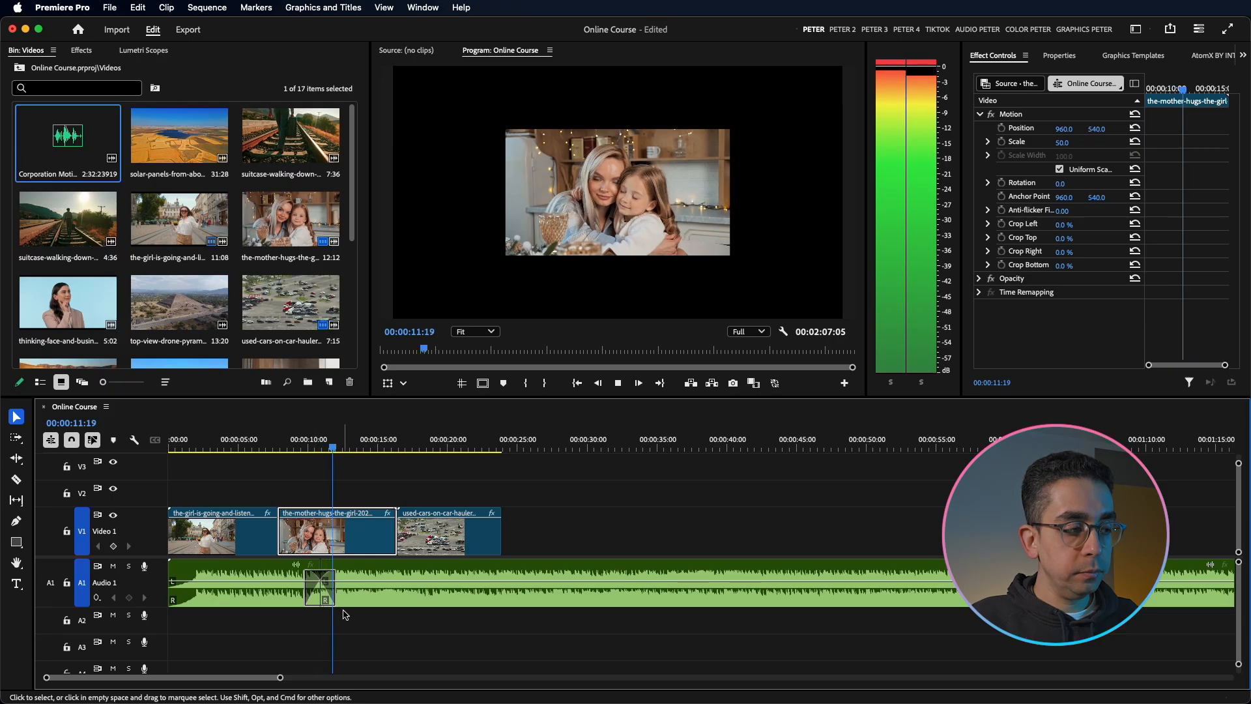
key(space)
Step: Lengthen the Constant Power transition between the A1 clips to about 8 seconds and play the sequence across it
drag(334, 588, 376, 588)
click(270, 444)
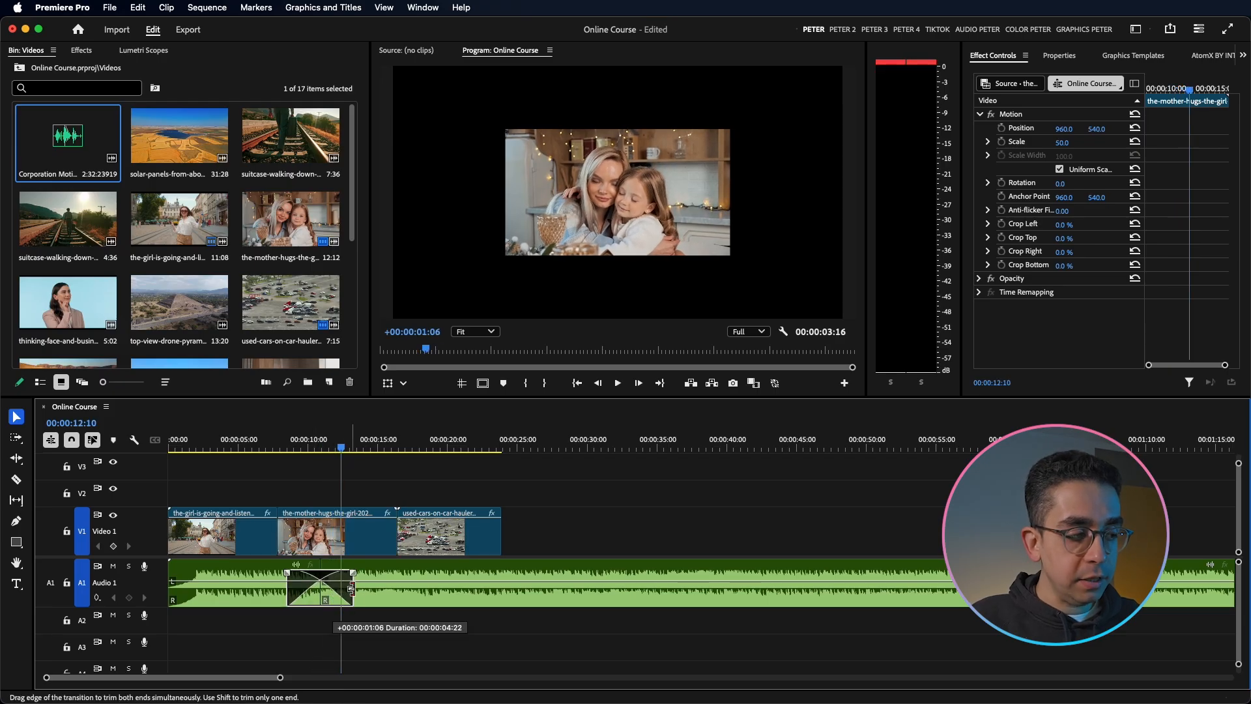
key(space)
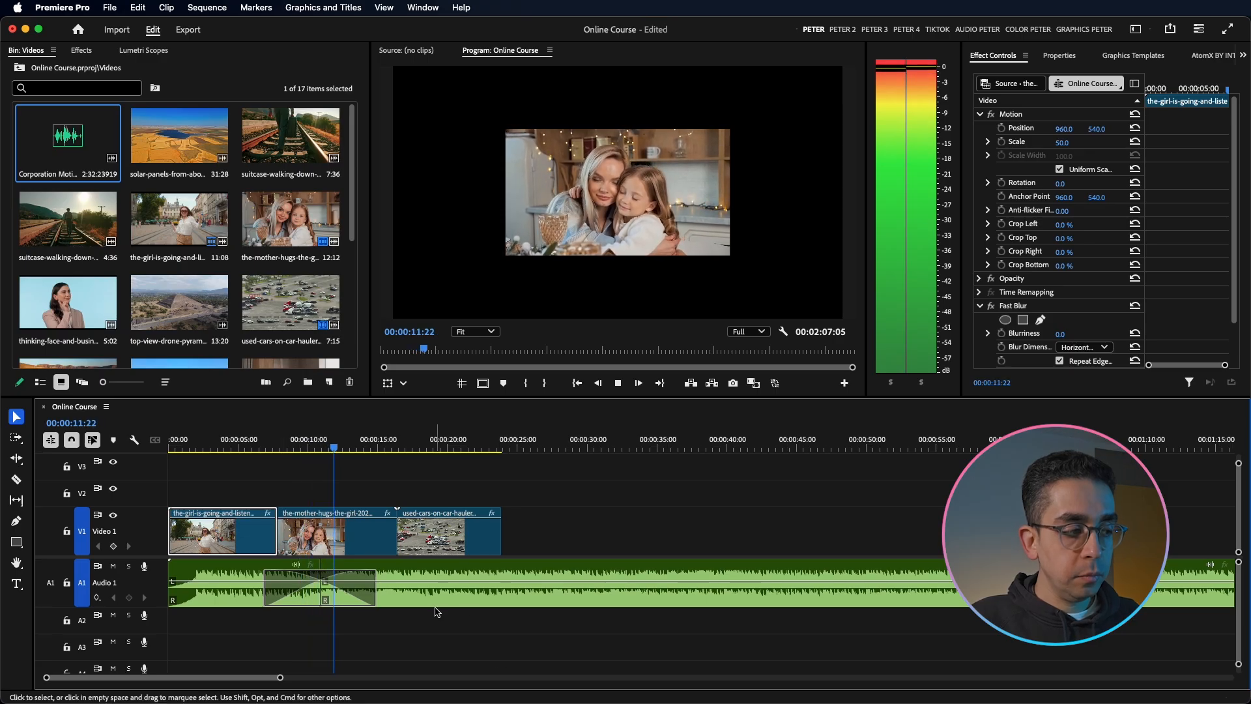
key(space)
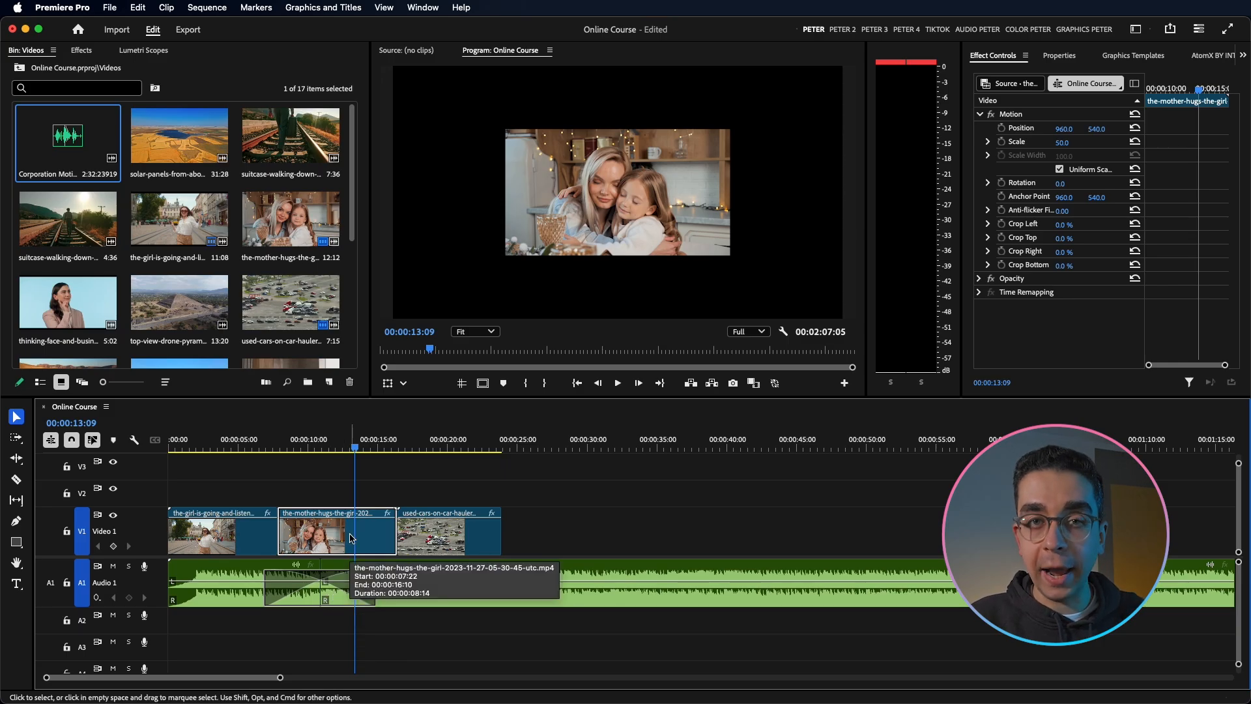
Step: Select the mother-hugs-the-girl clip on V1 and open FXSeeker's Set Position command for it
click(387, 497)
click(367, 534)
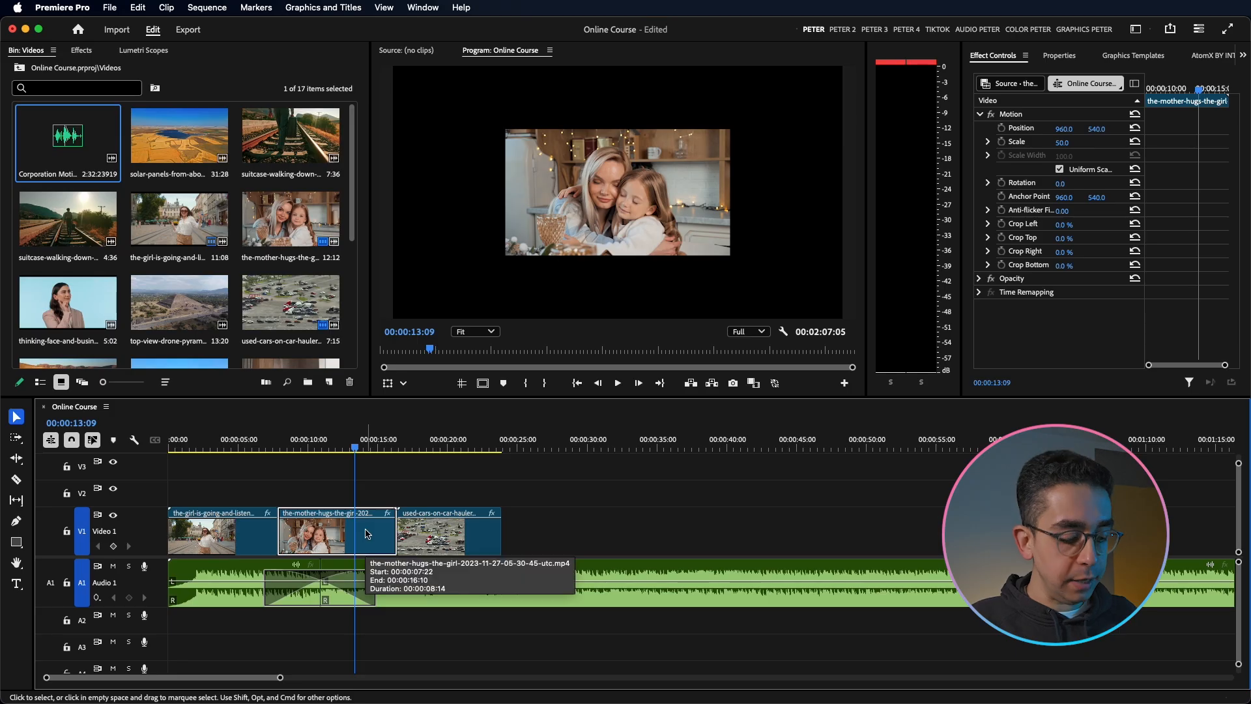
key(ctrl+space)
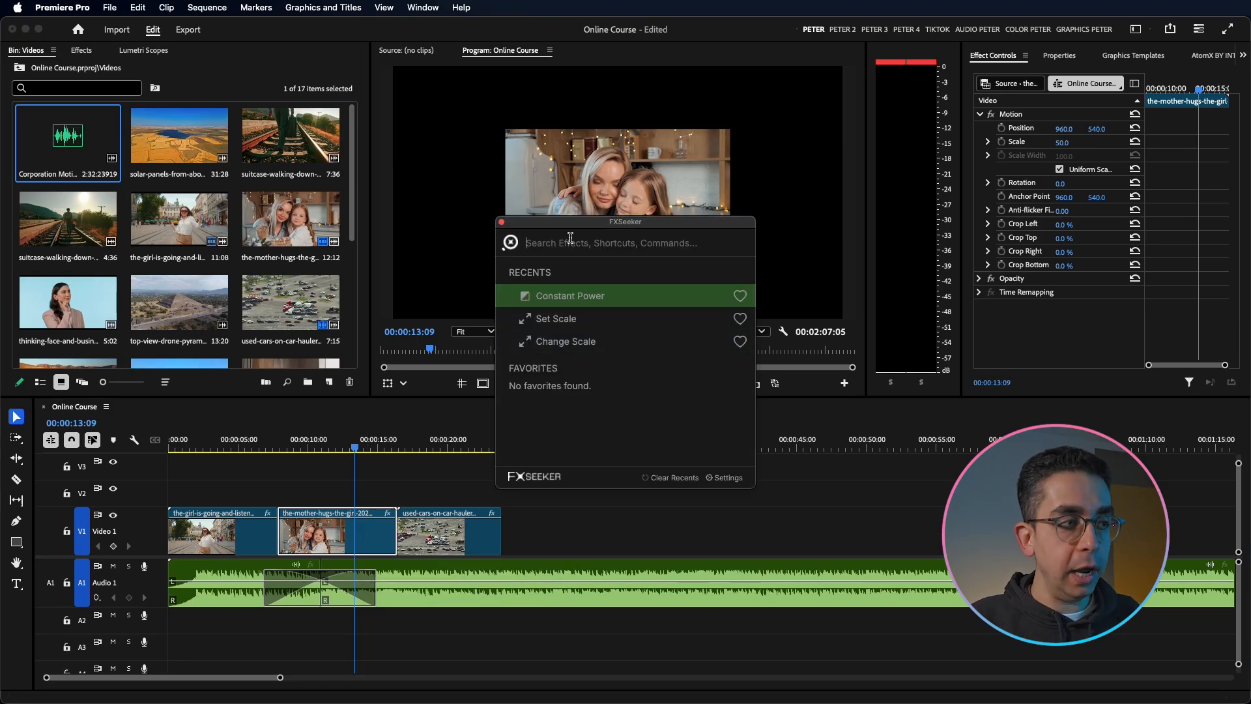
text(p)
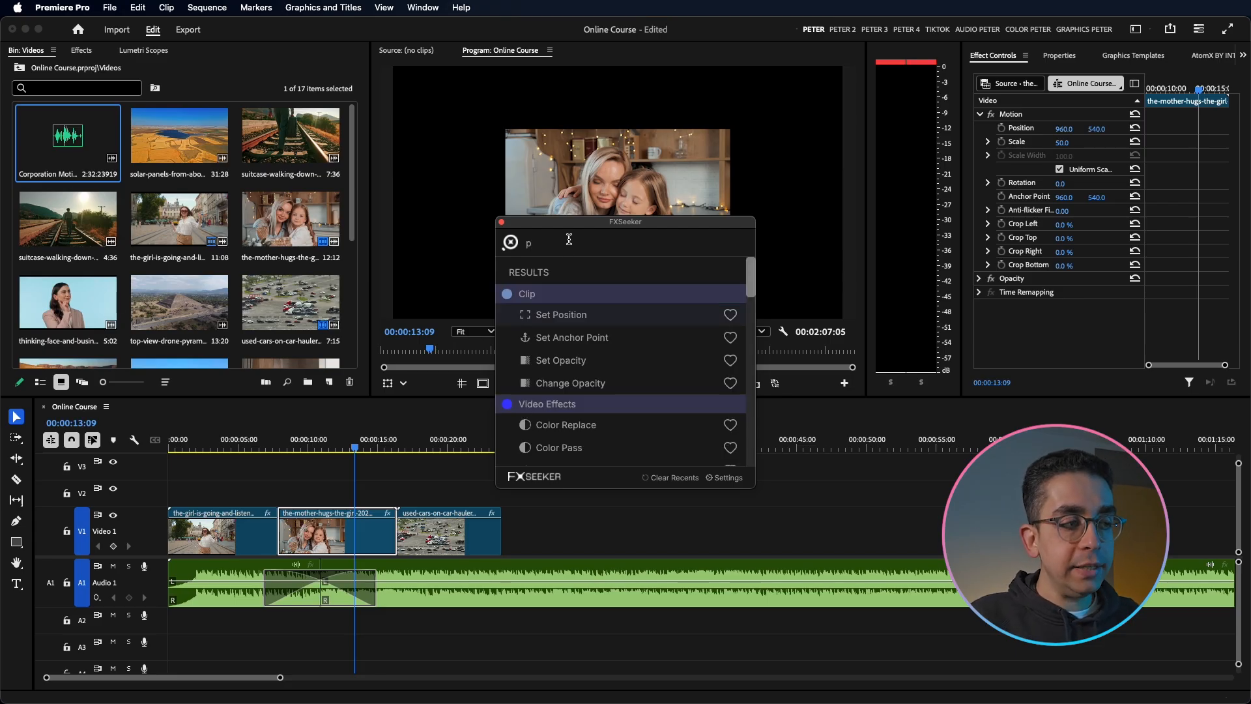
click(573, 318)
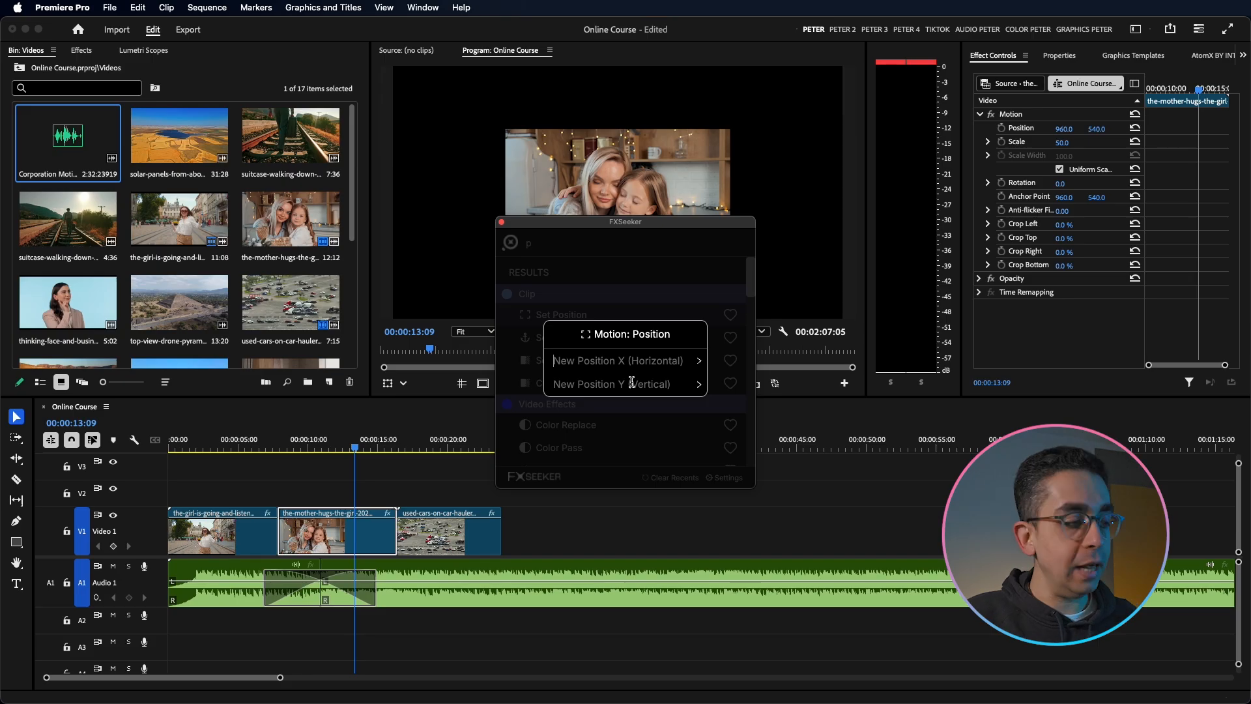
Step: Switch to the FXSeeker website in Chrome and go to its pricing section
click(282, 692)
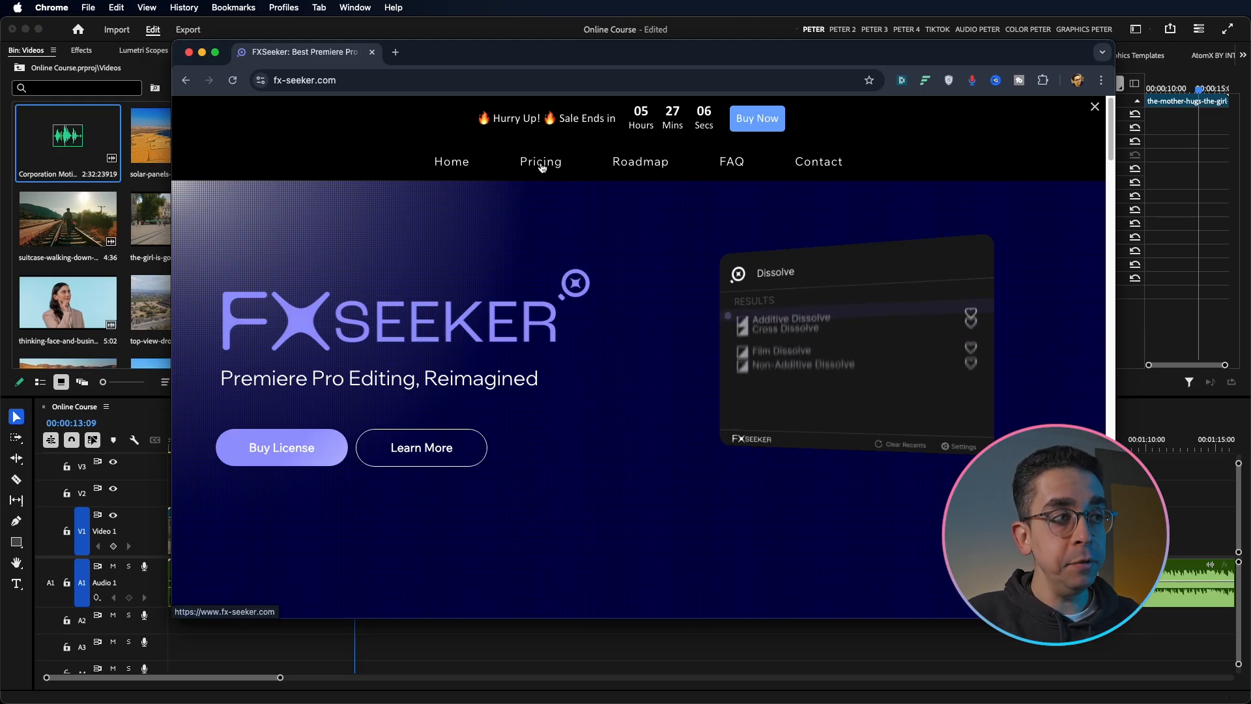
click(541, 162)
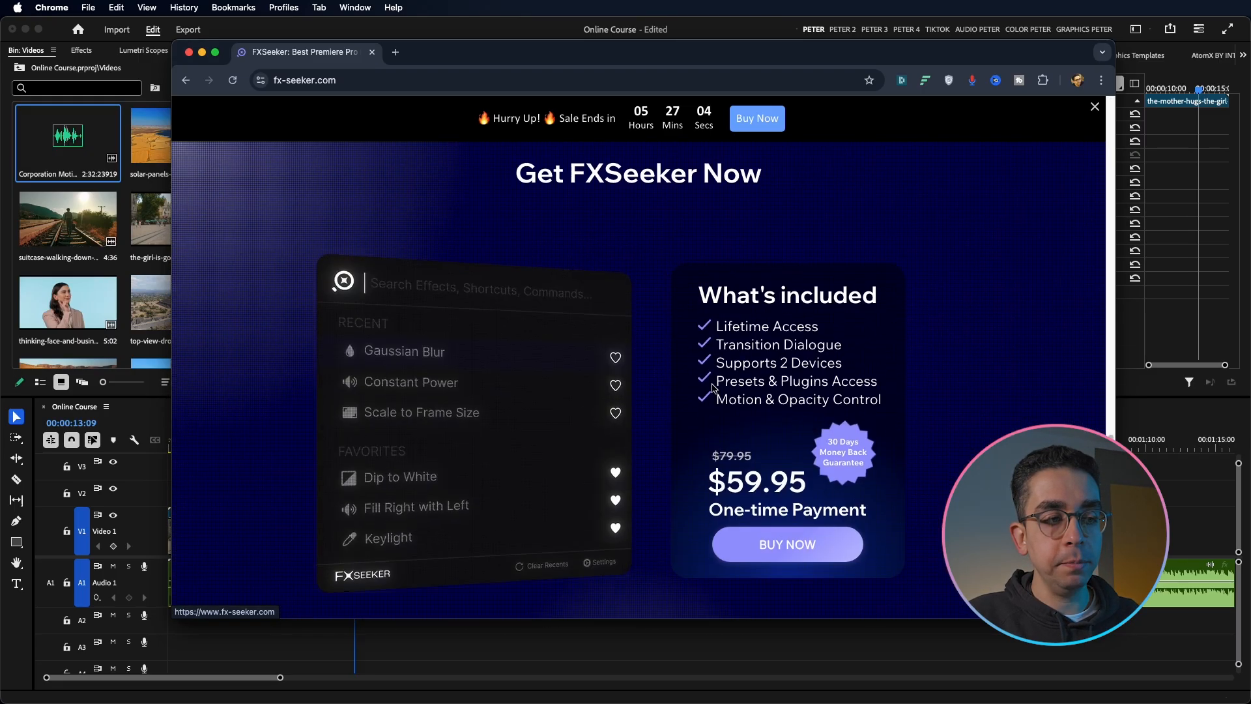